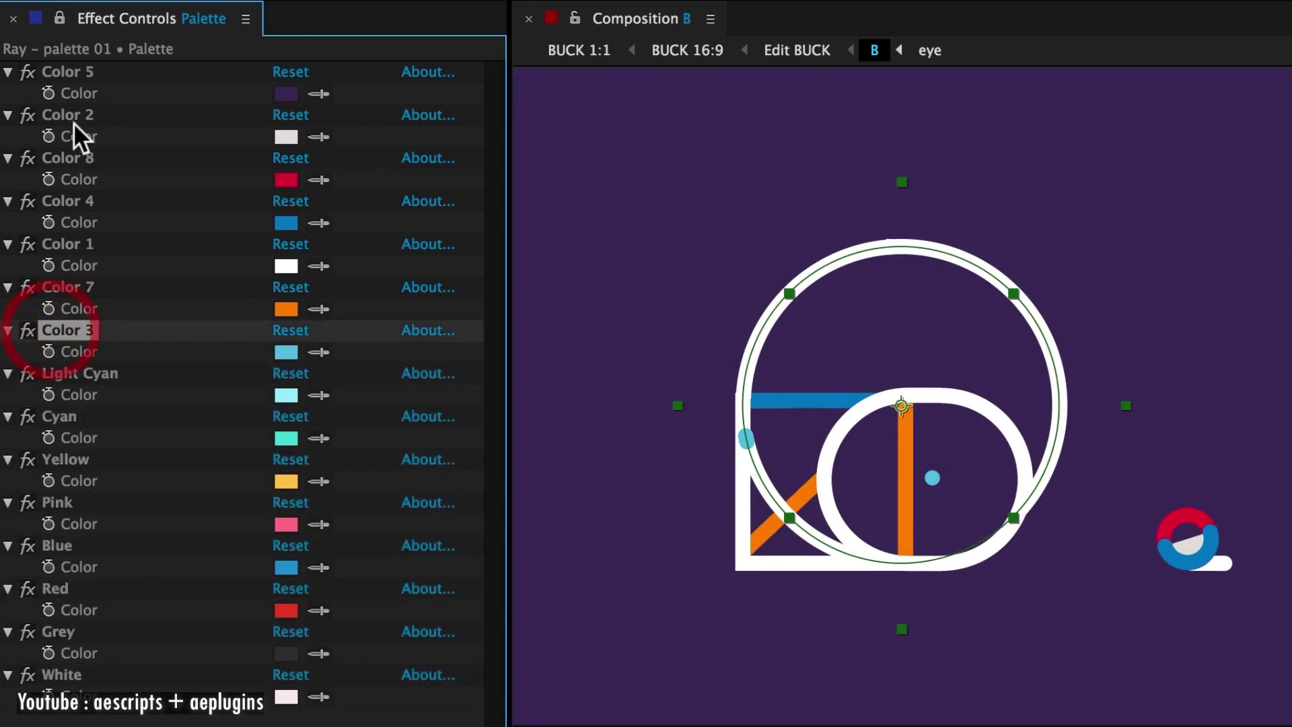
Reorder the Palette colour effects below White and sample purple into Light Cyan's swatch.
left_click(74, 122, "shift")
left_click_drag(86, 605, 94, 717)
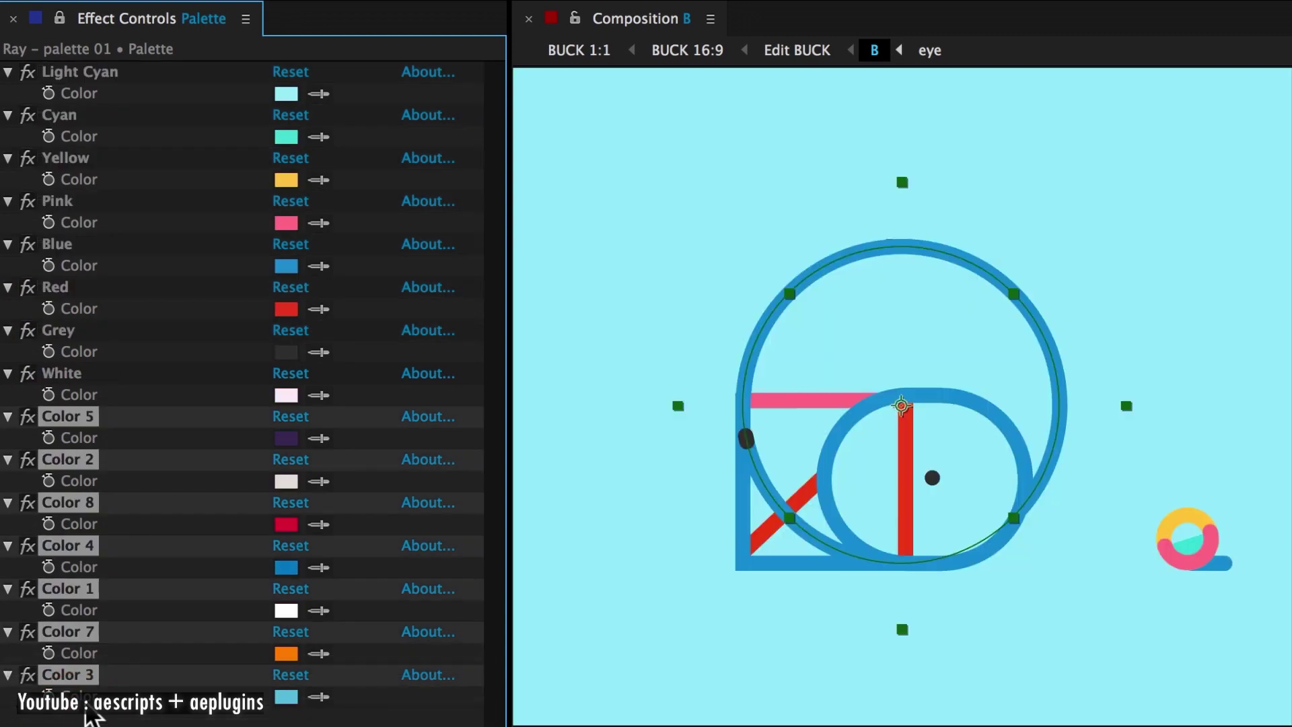
left_click_drag(59, 115, 66, 357)
left_click(65, 330)
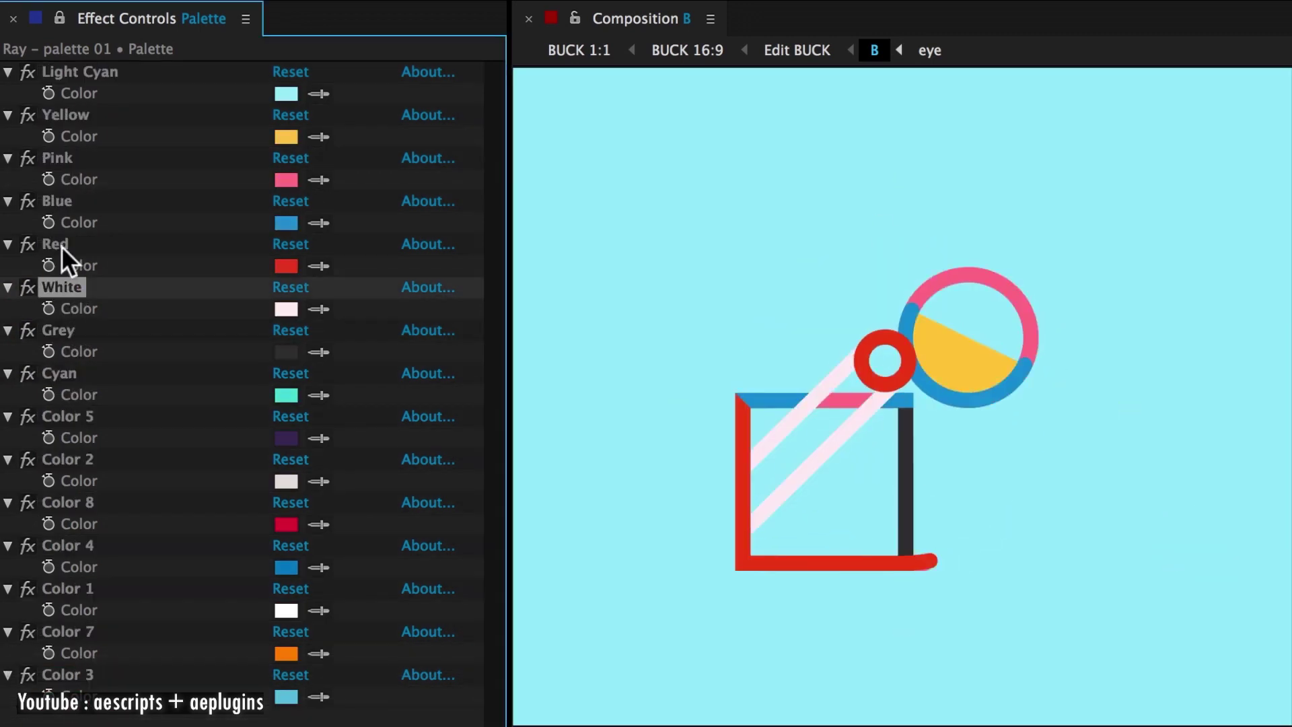
left_click_drag(57, 244, 61, 154)
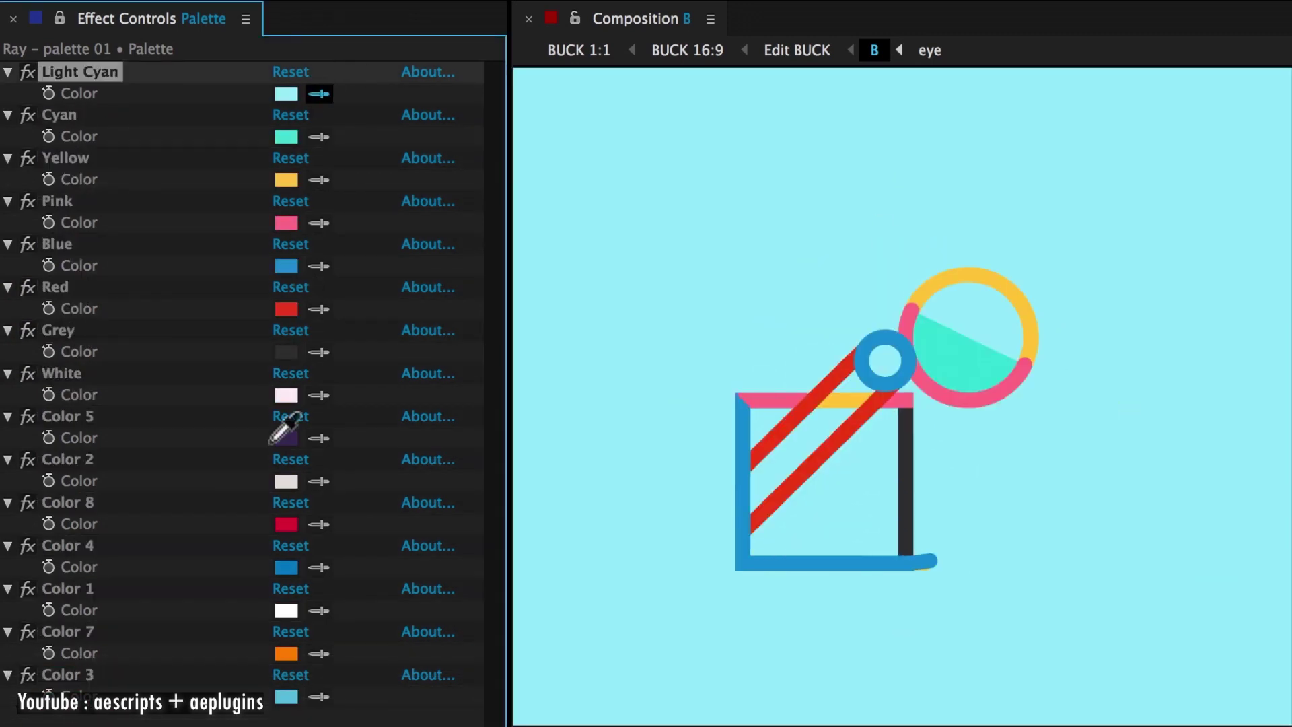
left_click(282, 436)
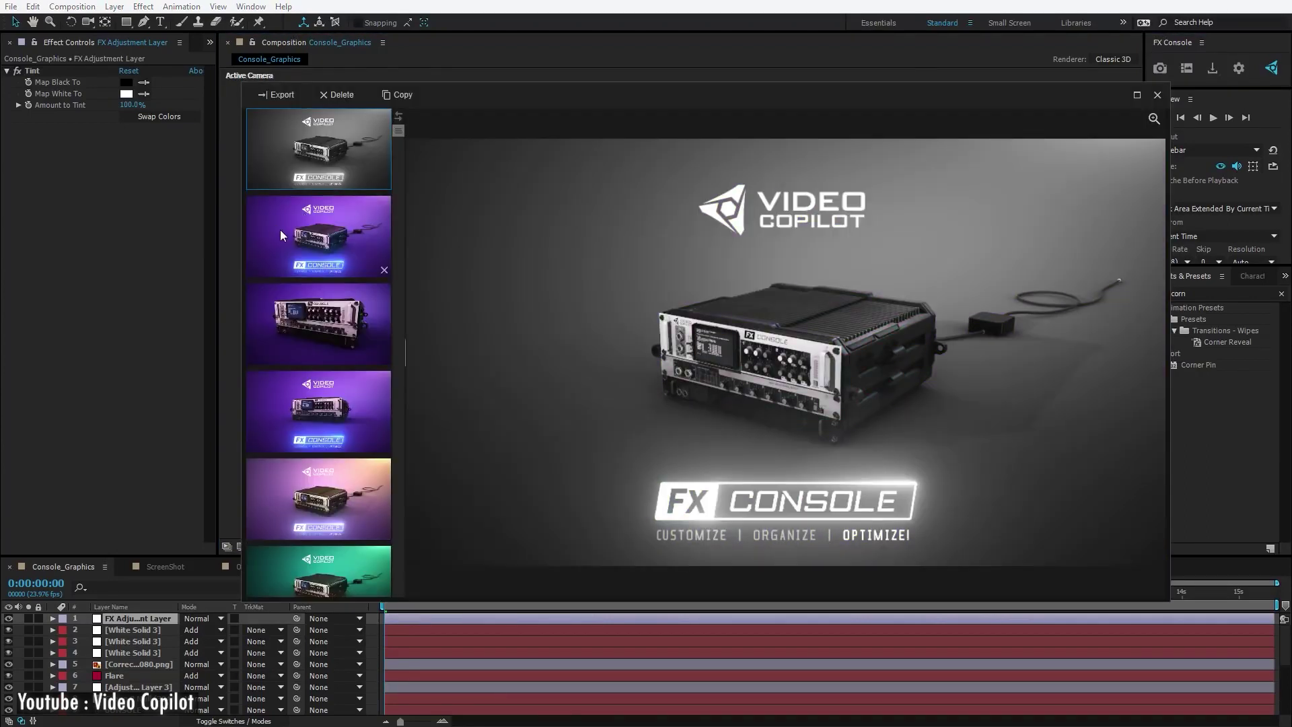
Enlarge the snapshot gallery and compare the magenta, pink, teal, green and red snapshots.
scroll(319, 407, "down", 5)
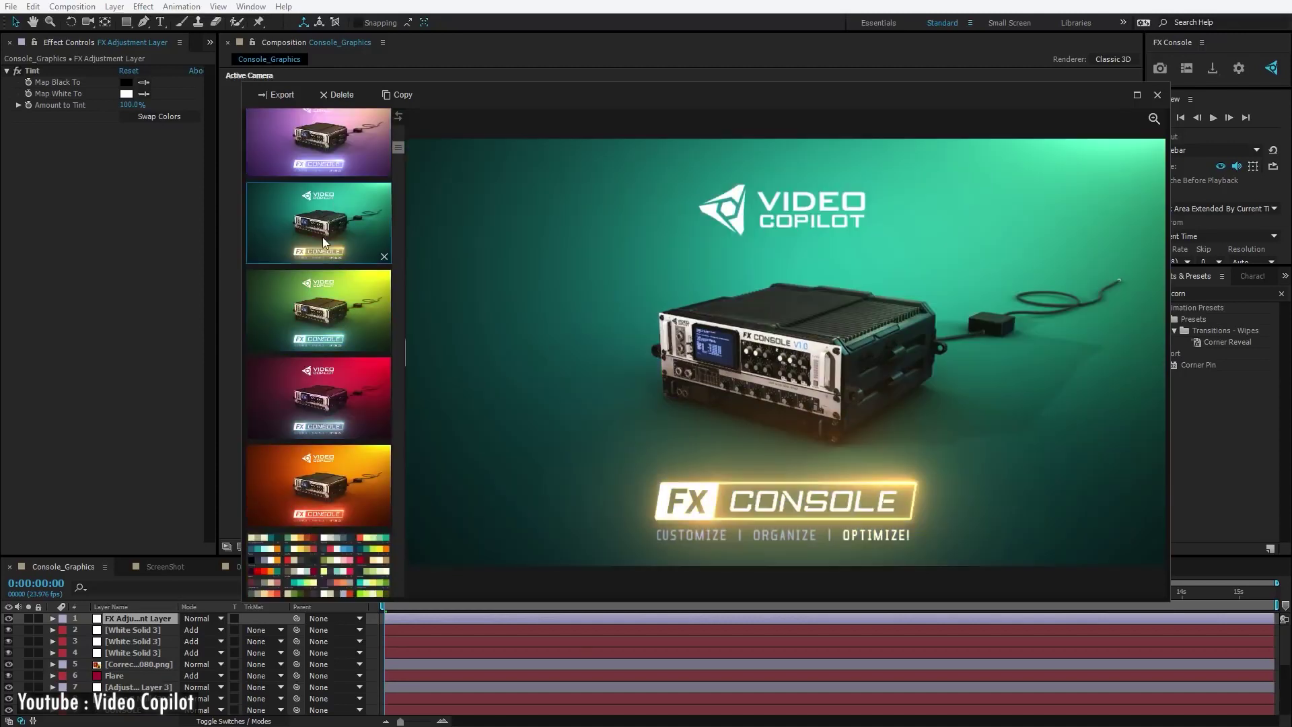
scroll(322, 289, "up", 2)
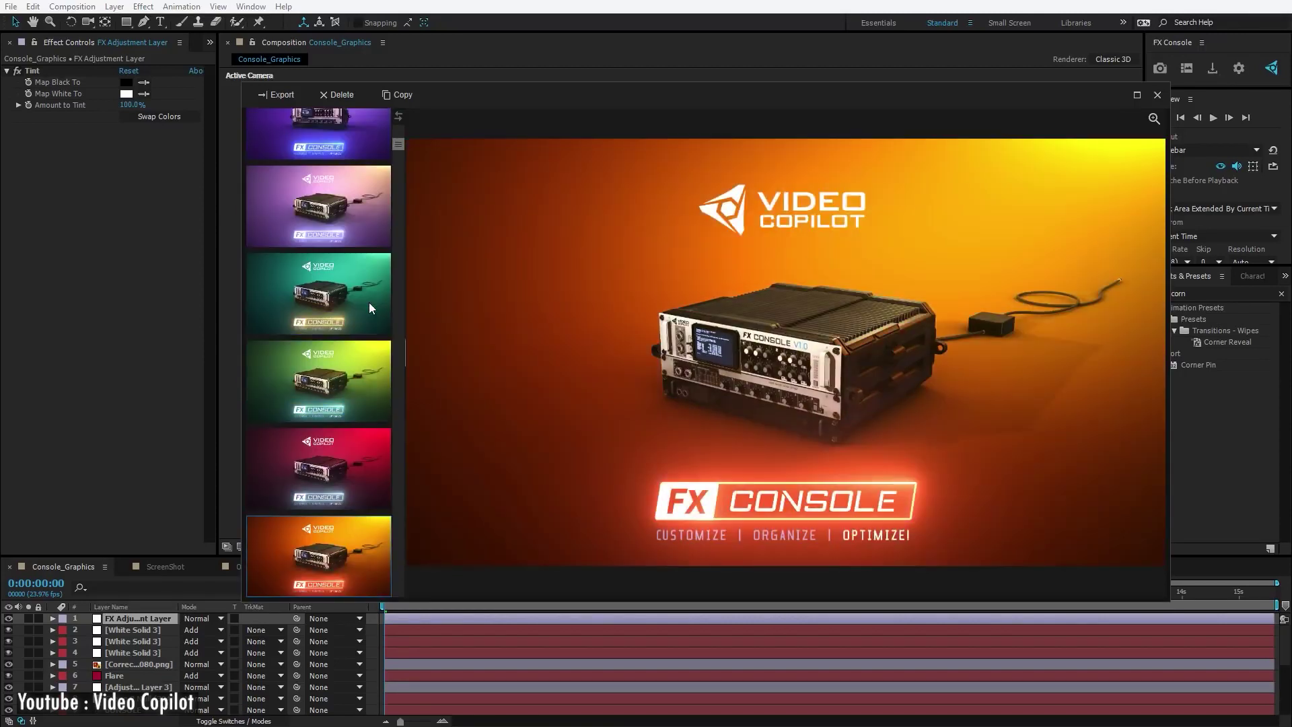
left_click(330, 435, "ctrl")
left_click_drag(809, 106, 565, 48)
left_click_drag(949, 552, 1270, 705)
scroll(63, 276, "up", 1)
left_click(93, 225)
left_click(93, 313, "ctrl")
left_click(93, 400, "ctrl")
left_click(93, 488, "ctrl")
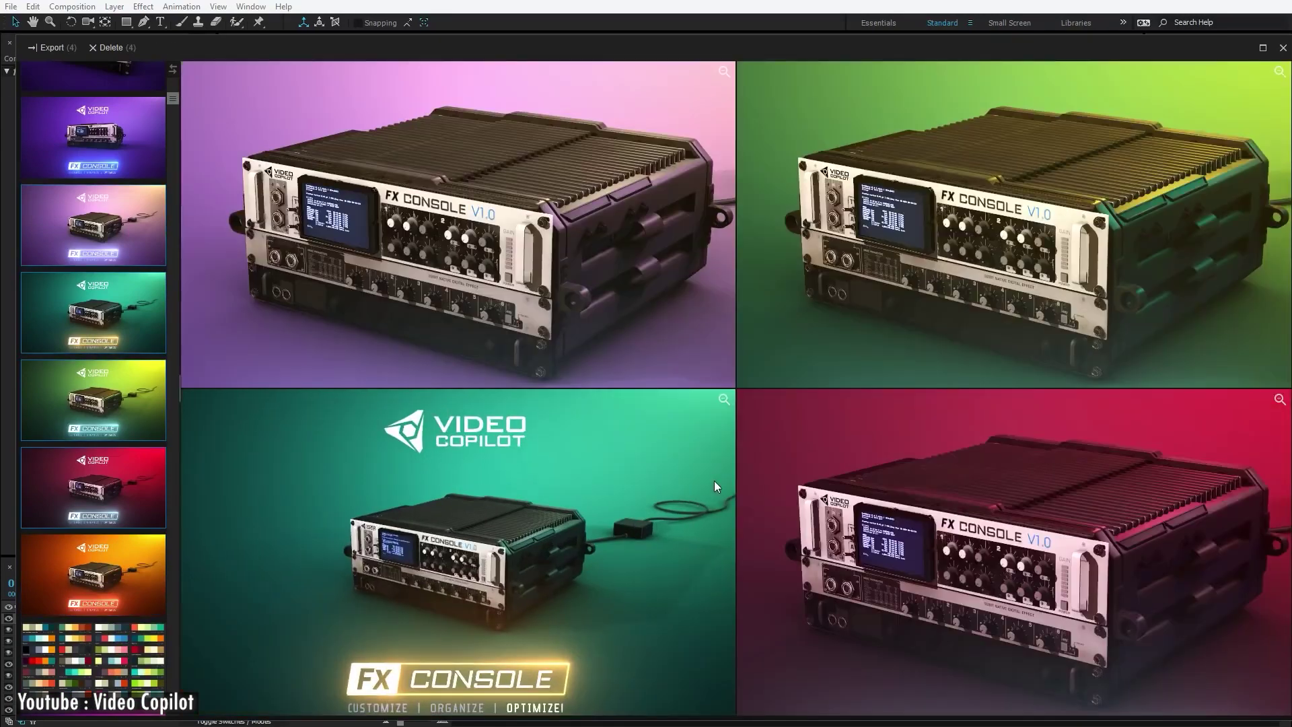
View the purple snapshot at full size and reveal its PNG file in Explorer.
left_click(96, 136)
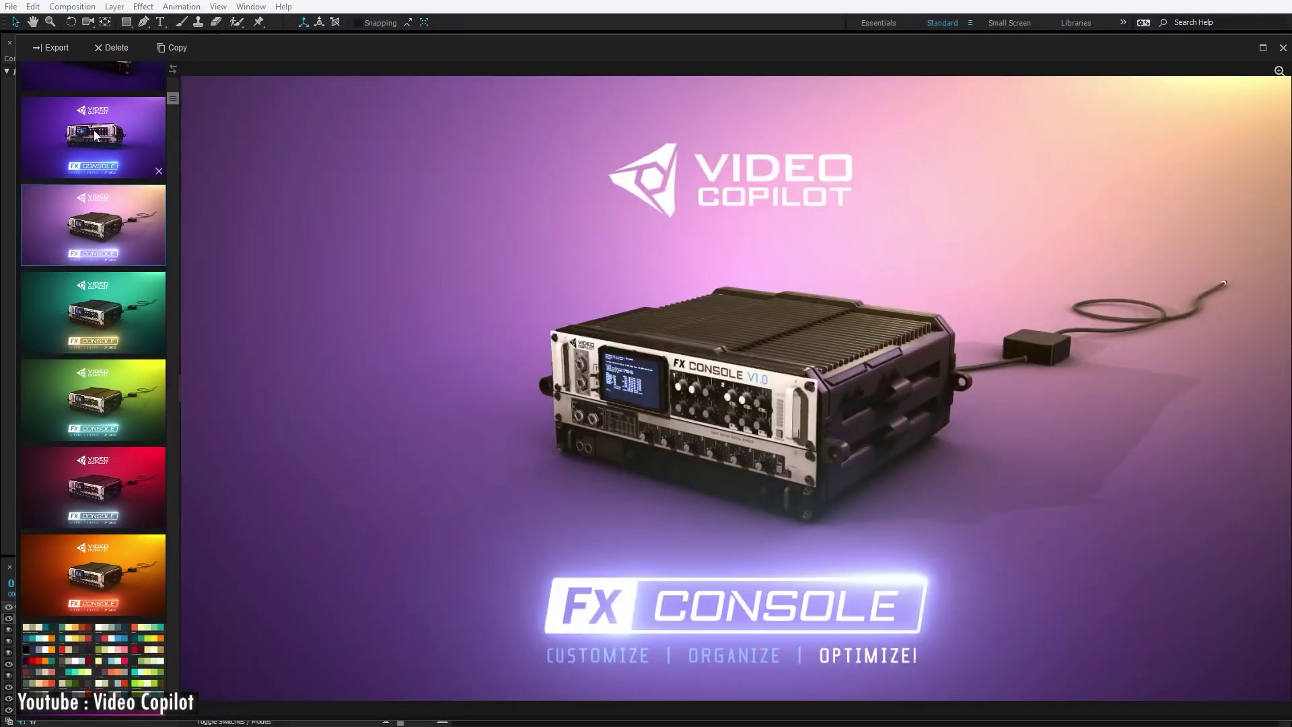
right_click(119, 143)
left_click(168, 201)
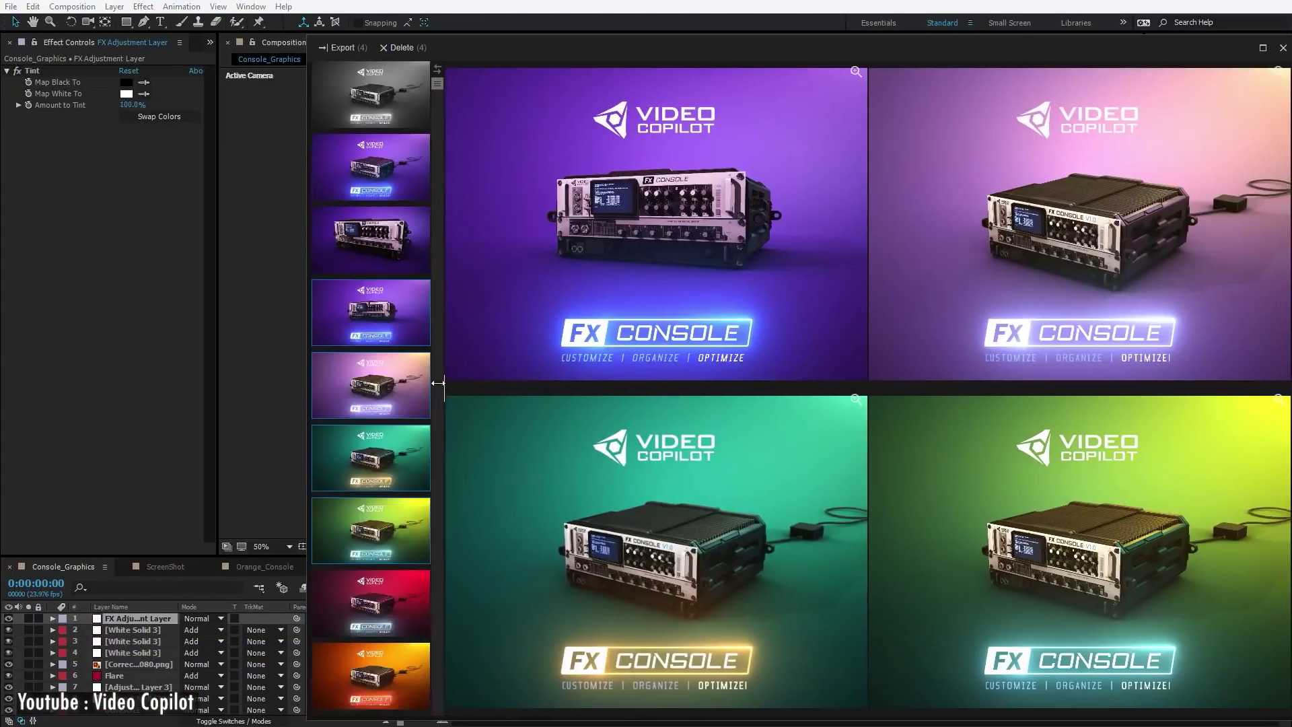
Widen the thumbnail column and preview the circuit-board and cloud-city snapshots large.
left_click_drag(438, 375, 517, 366)
left_click(401, 403)
scroll(406, 506, "down", 3)
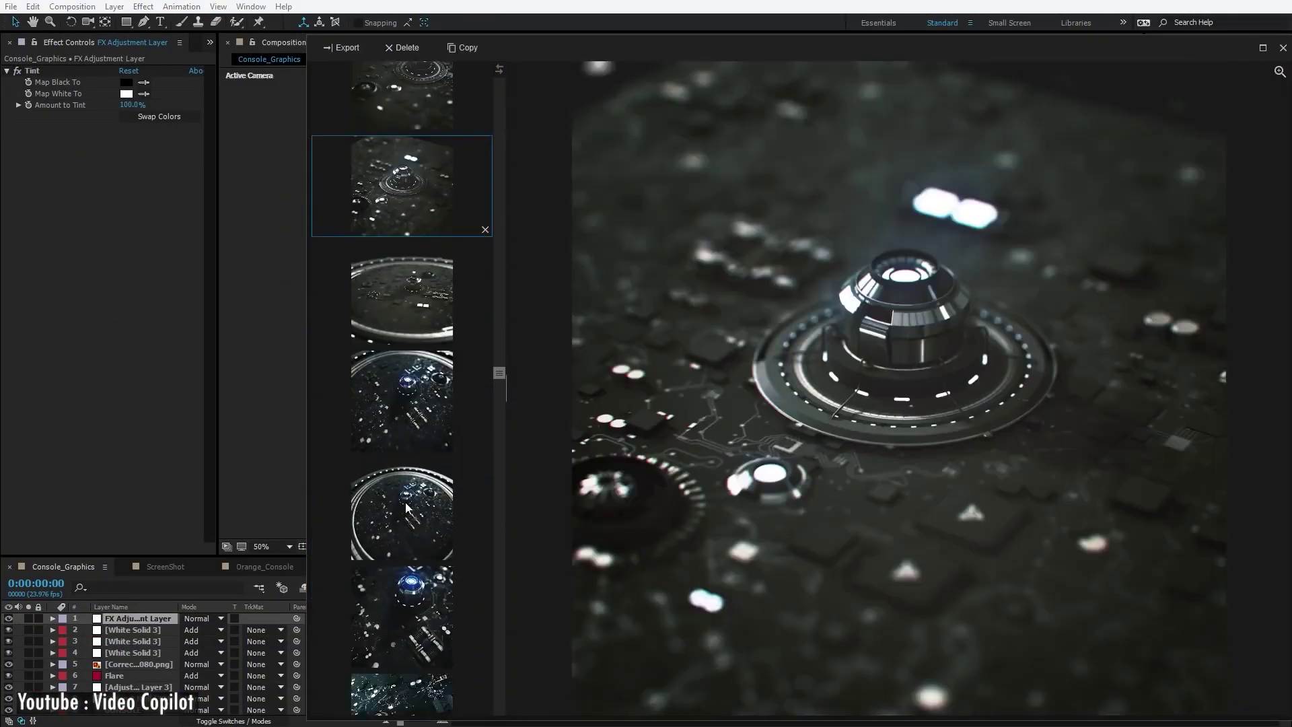
scroll(407, 506, "down", 5)
left_click(402, 524)
left_click_drag(692, 54, 499, 59)
left_click(206, 515)
scroll(206, 515, "down", 1)
scroll(264, 445, "down", 5)
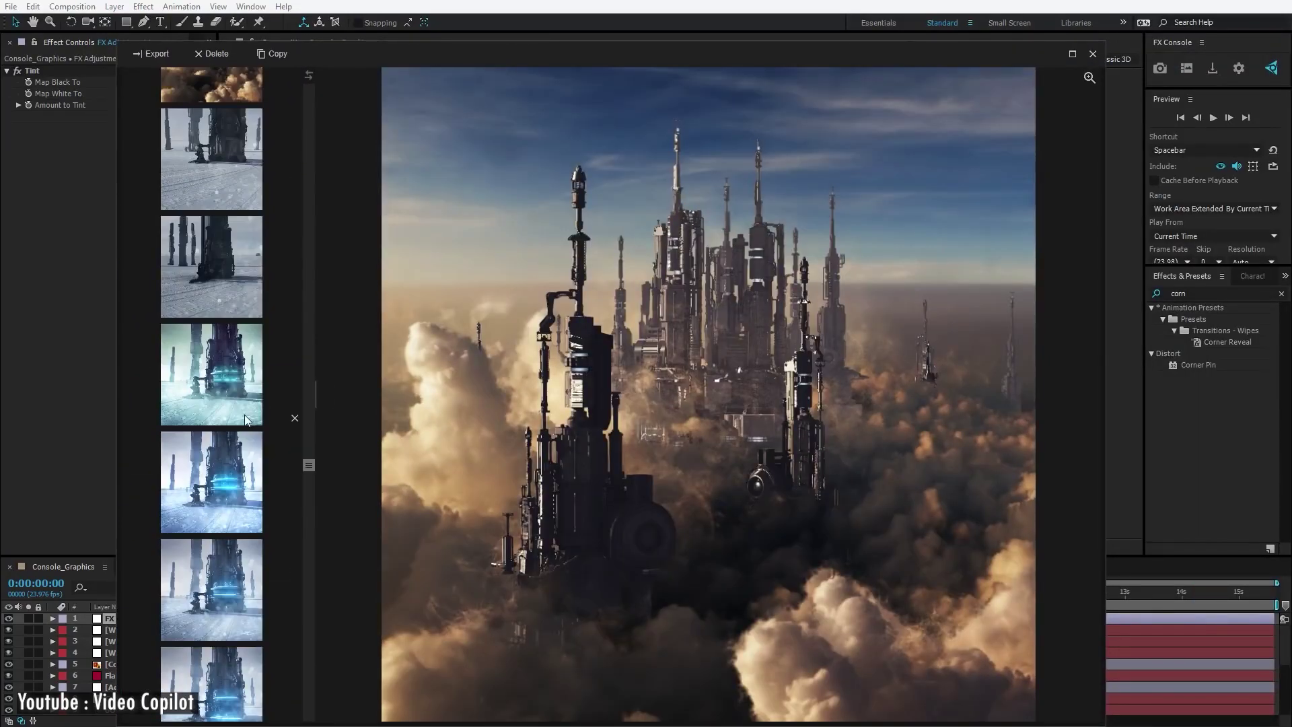
Compare four icy tower snapshots side by side, zooming in and back out.
left_click(226, 380)
left_click(220, 441, "ctrl")
left_click(212, 549, "ctrl")
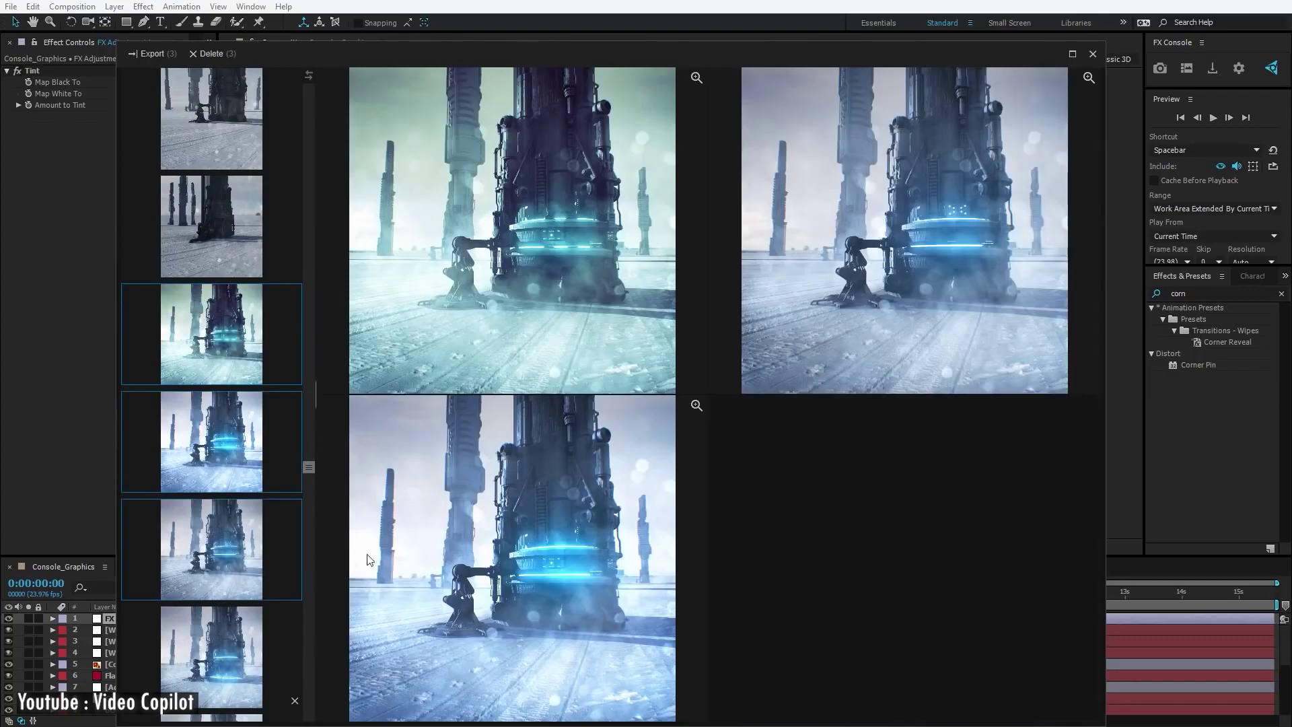
left_click(211, 656, "ctrl")
left_click(544, 201)
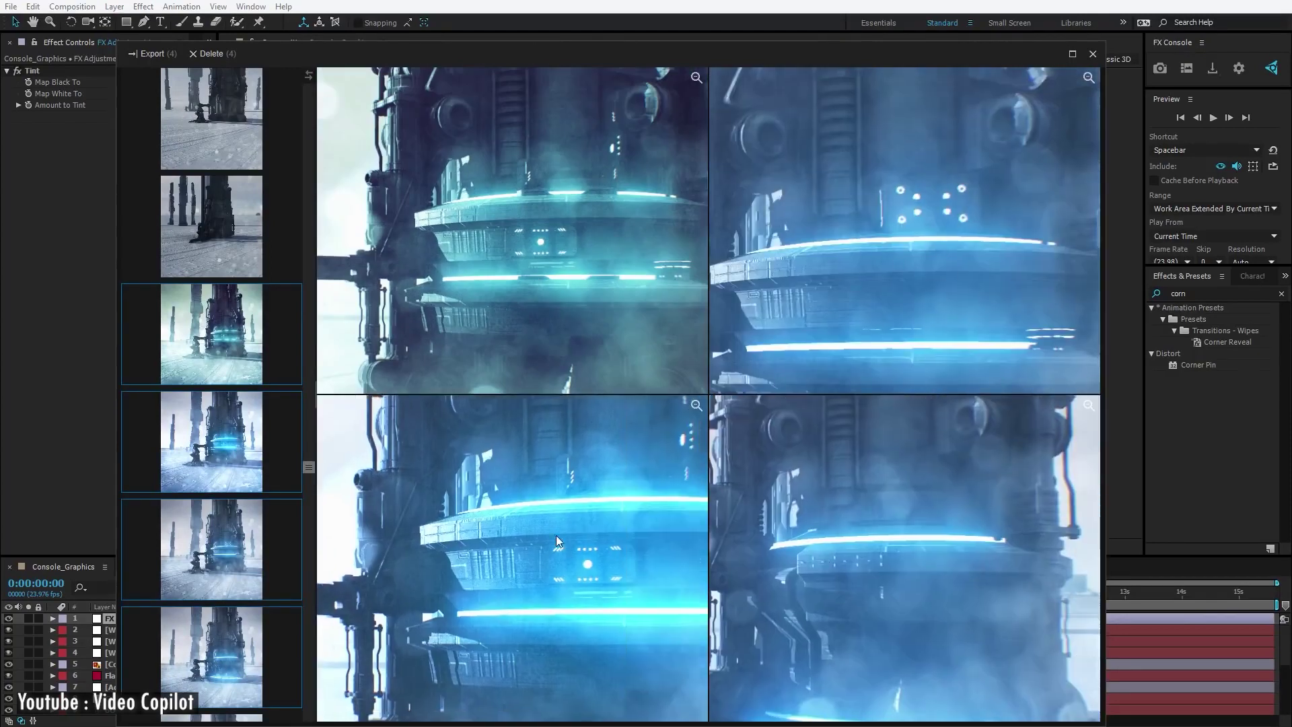
left_click(888, 473)
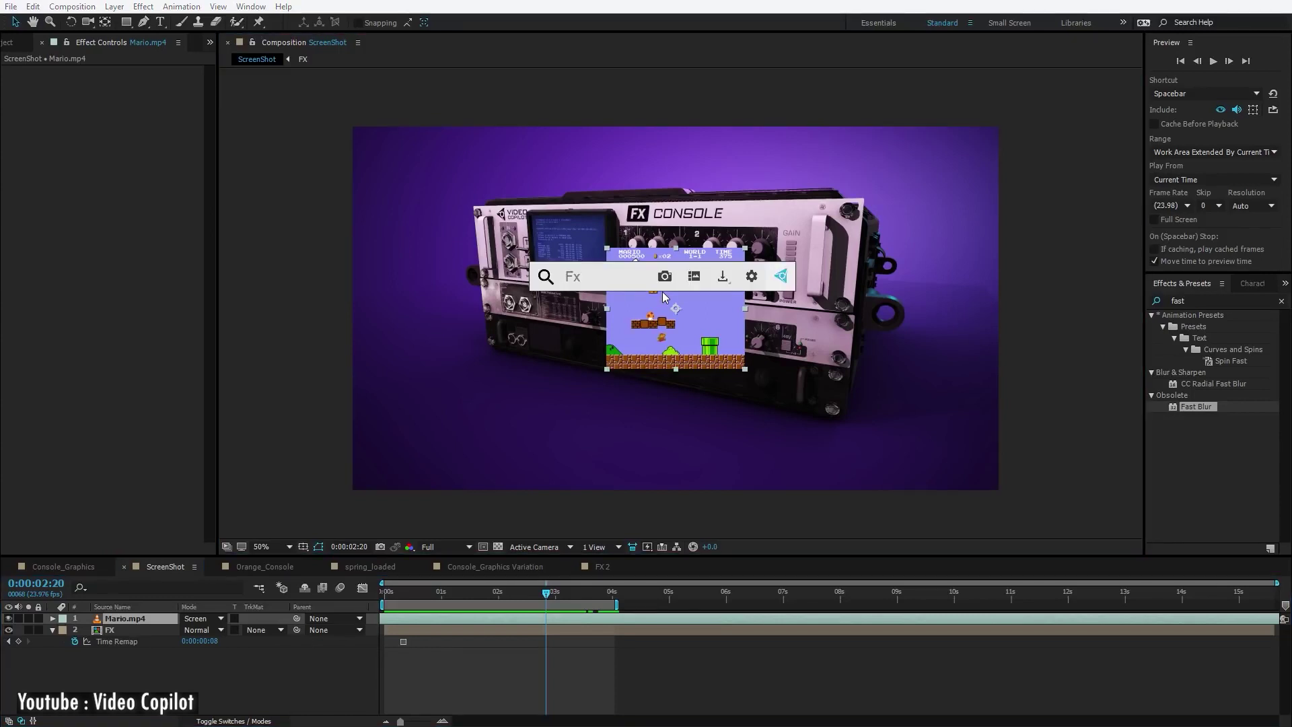
Apply Corner Pin and CC Power Pin to the Mario layer, test a corner, then delete CC Power Pin.
type("corn")
key("Return")
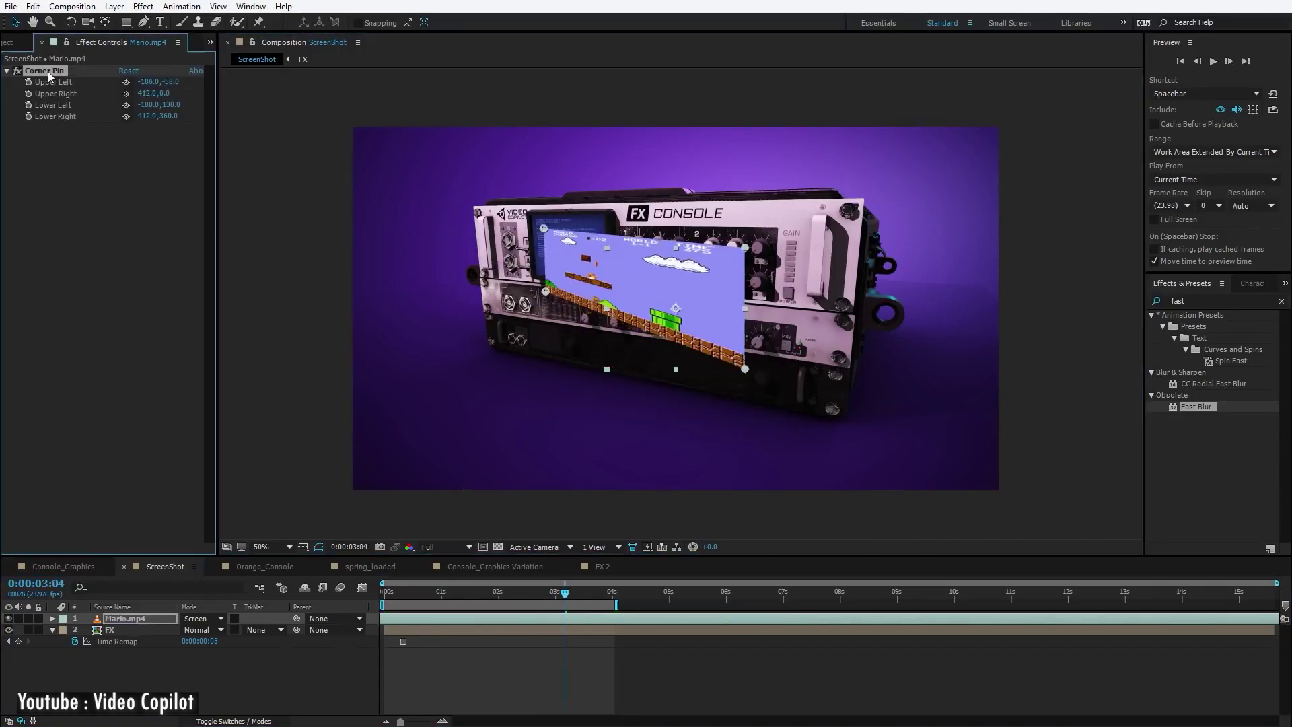
key("ctrl+space")
type("power")
key("Return")
left_click_drag(607, 249, 537, 214)
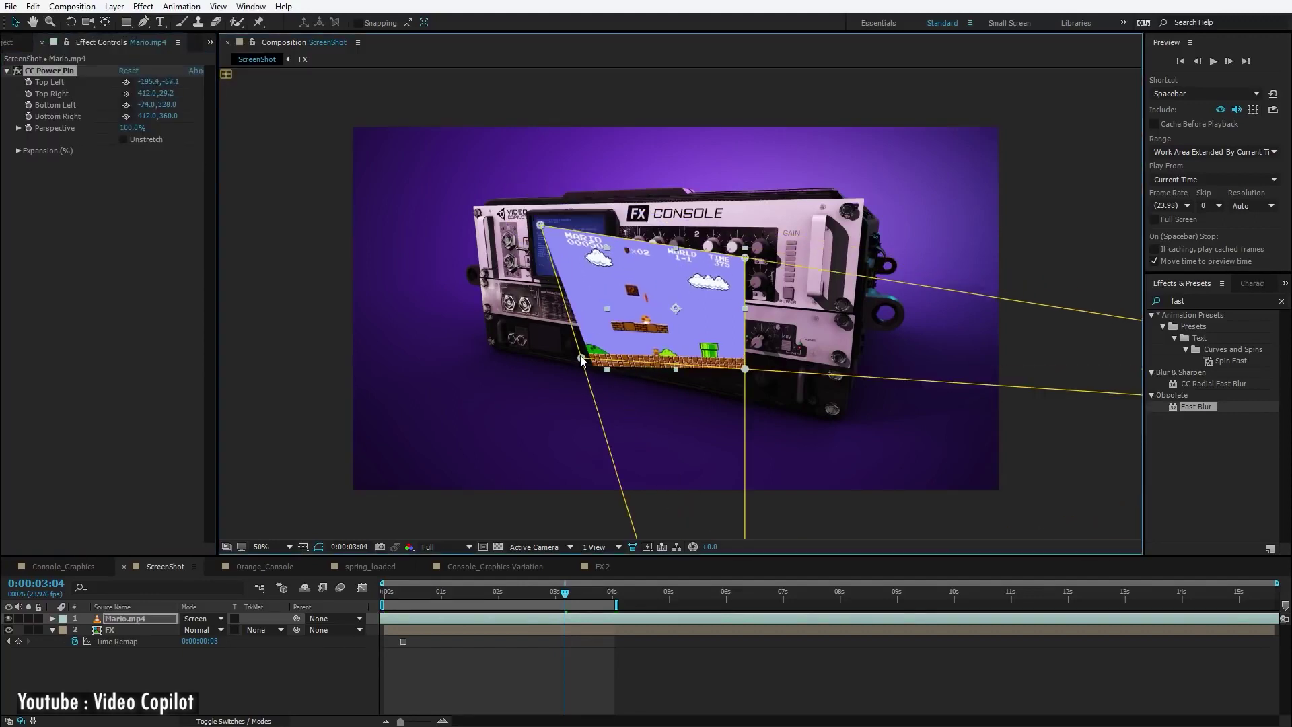
left_click(60, 79)
key("Delete")
Favourite CC Power Pin with alias 'corner pin' and set FX Console's UI Color to Dark.
type("power")
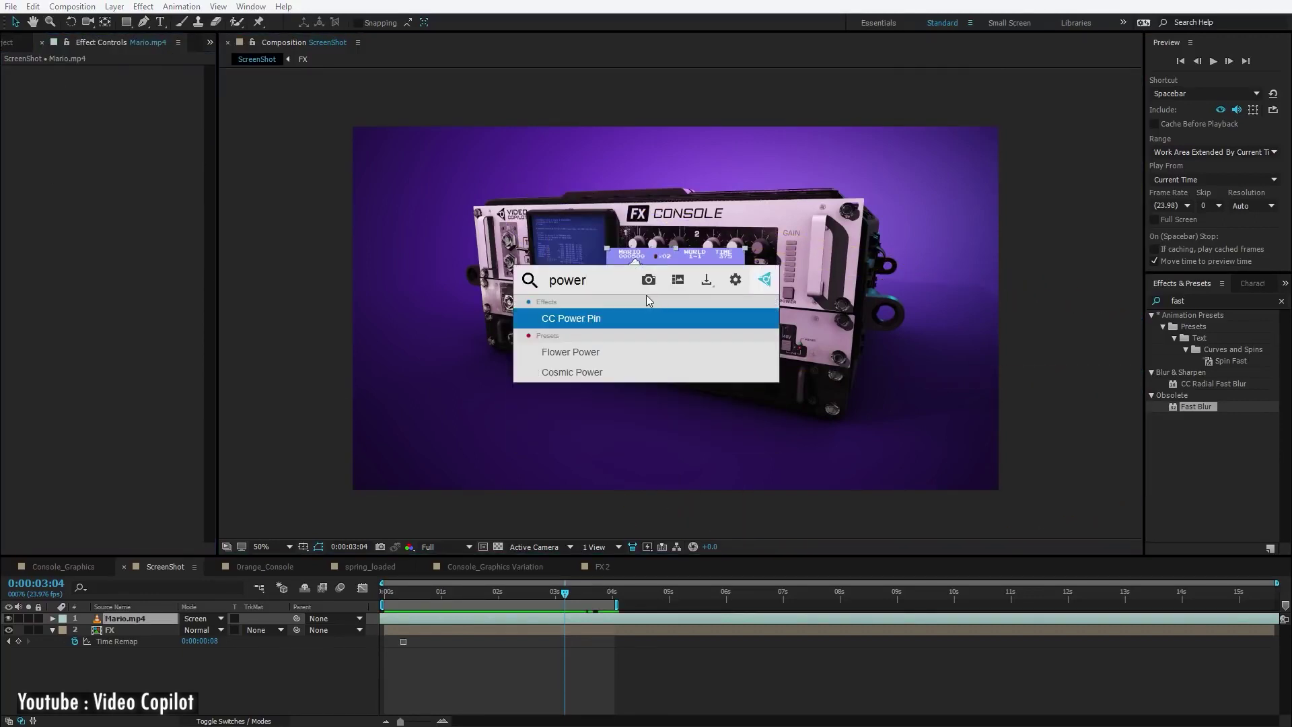
right_click(577, 319)
left_click(736, 281)
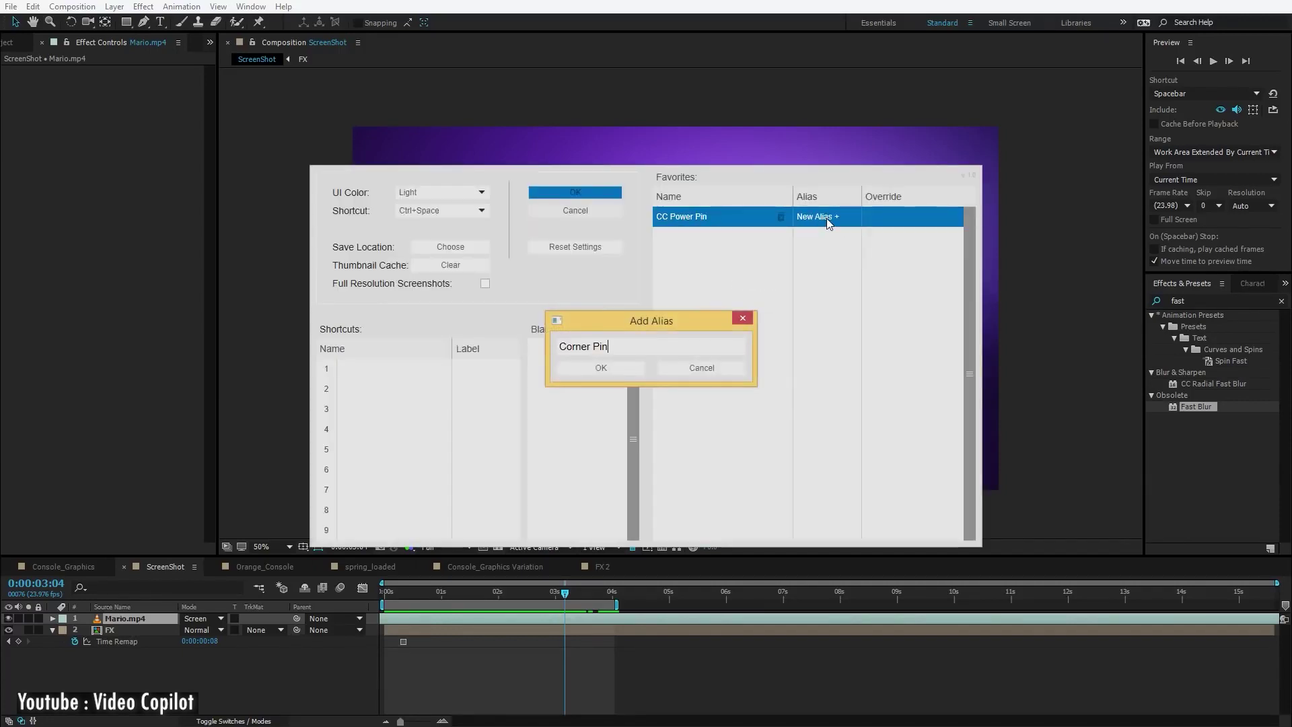
left_click(601, 367)
left_click(441, 192)
left_click(418, 209)
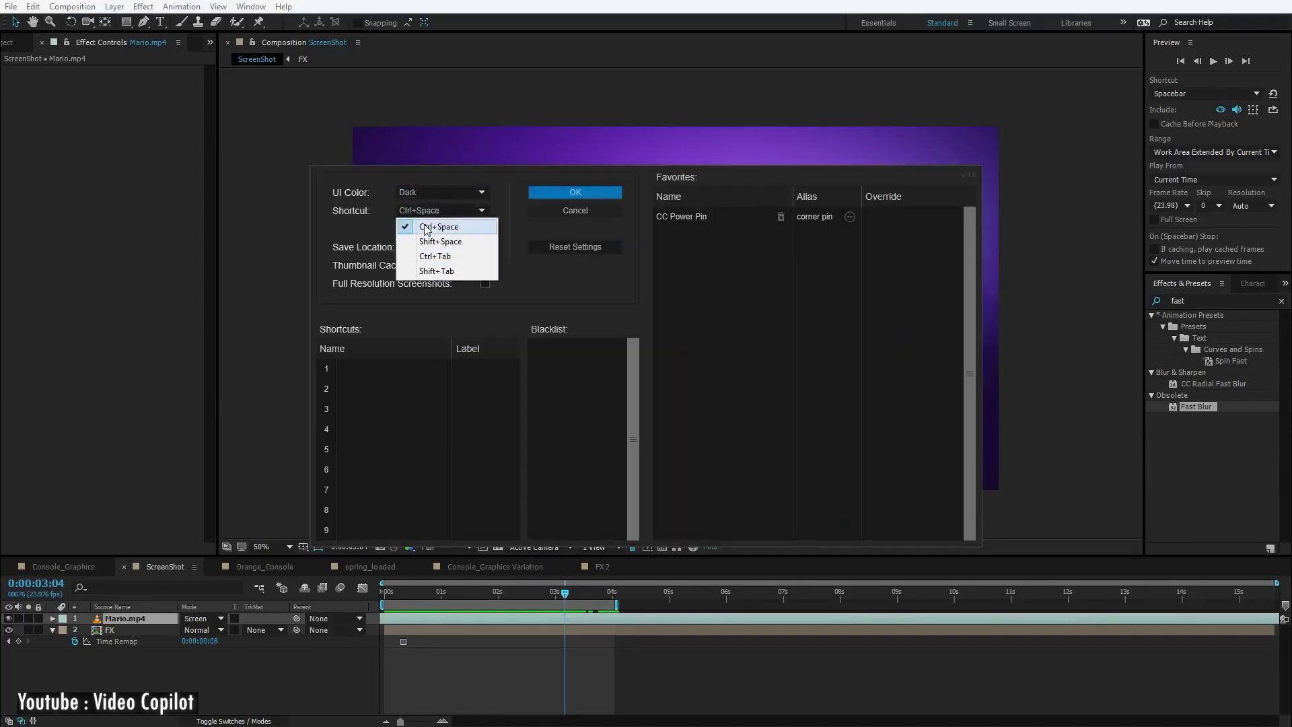
left_click(464, 226)
left_click(576, 193)
Apply CC Power Pin by searching its 'corn' alias in FX Console.
key("ctrl+space")
type("cor")
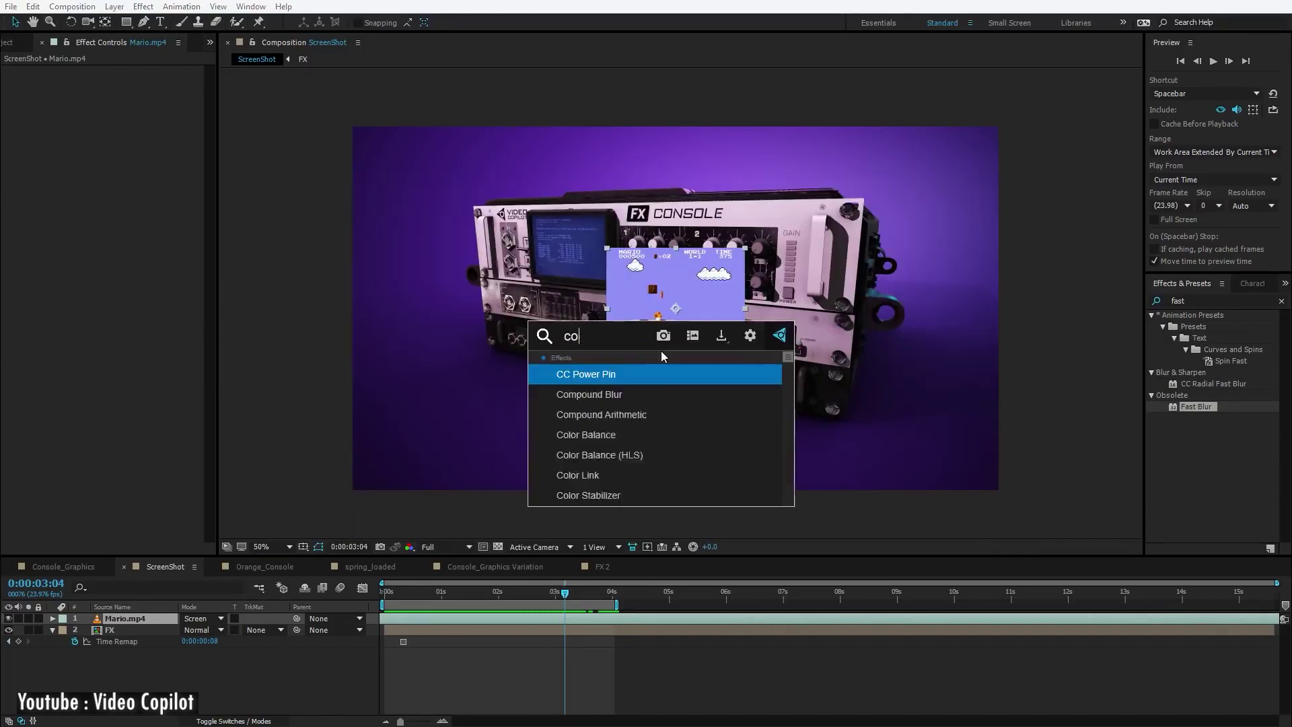
type("n")
left_click(588, 378)
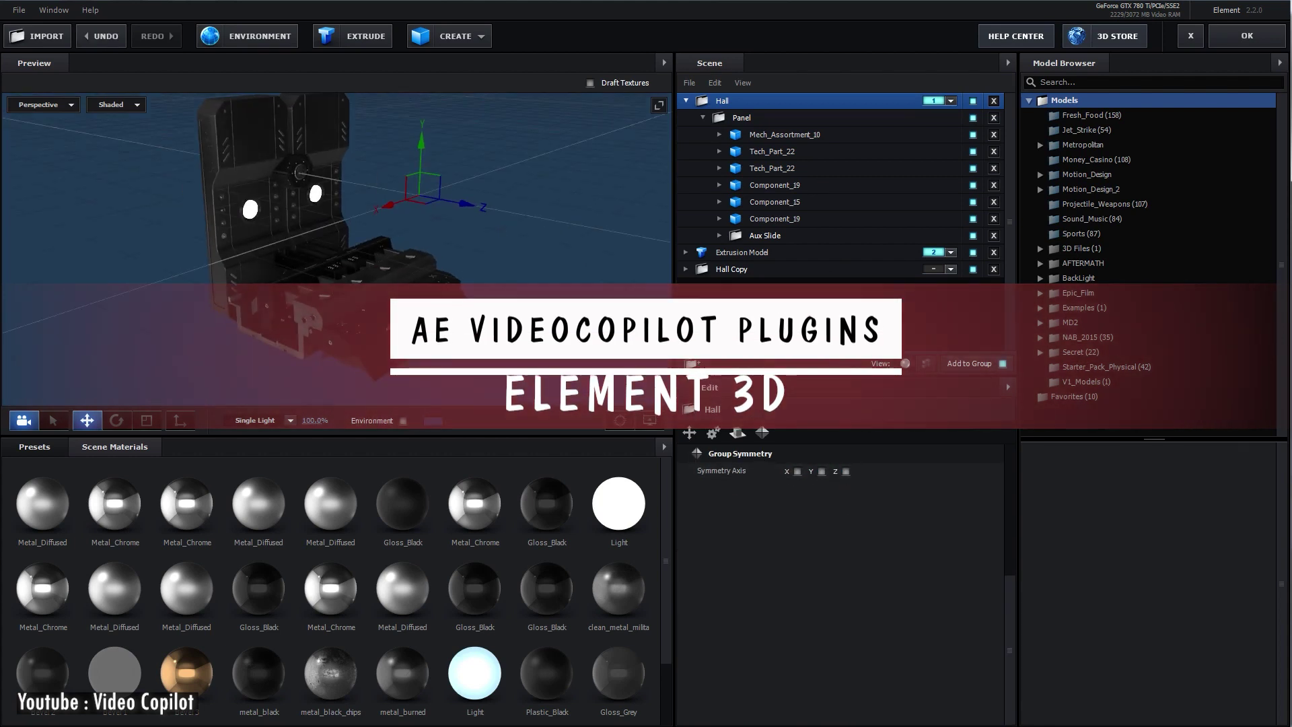
Mirror the Hall group across Z, set Top Door's Aux Channel to None, and select the Group Folders.
left_click(719, 118)
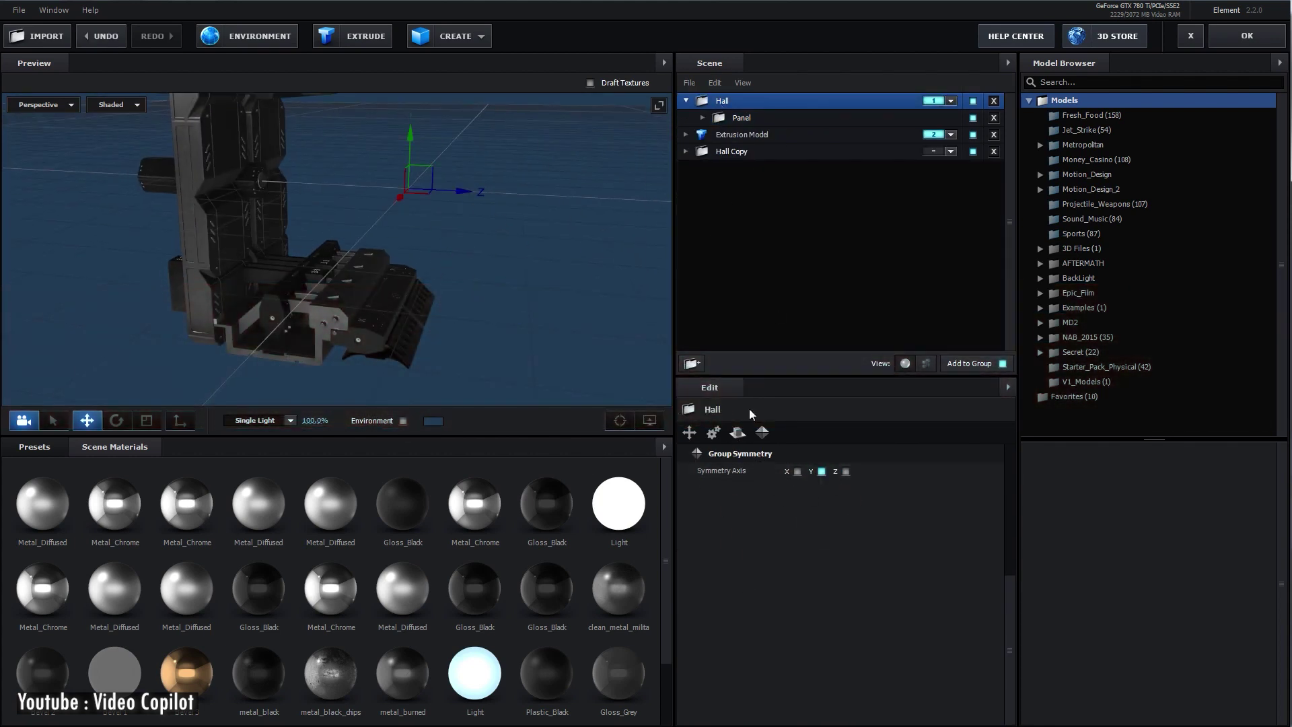
left_click(846, 471)
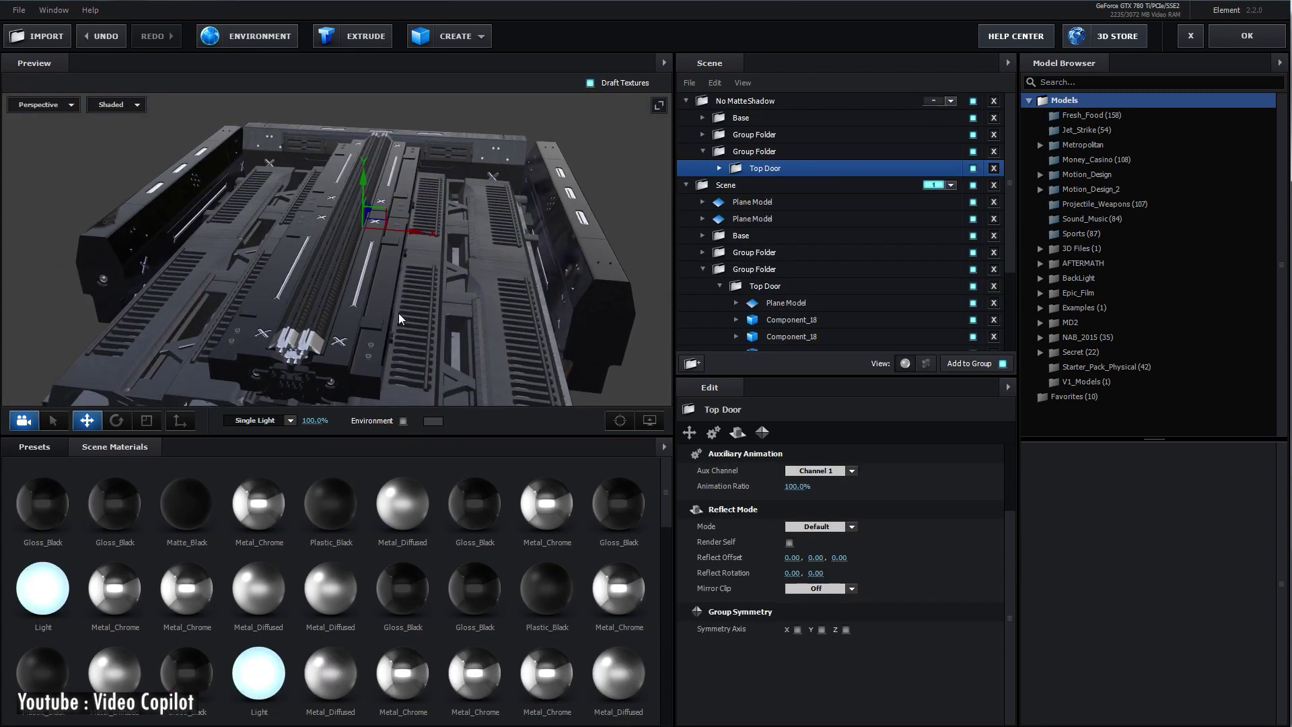
left_click(408, 216)
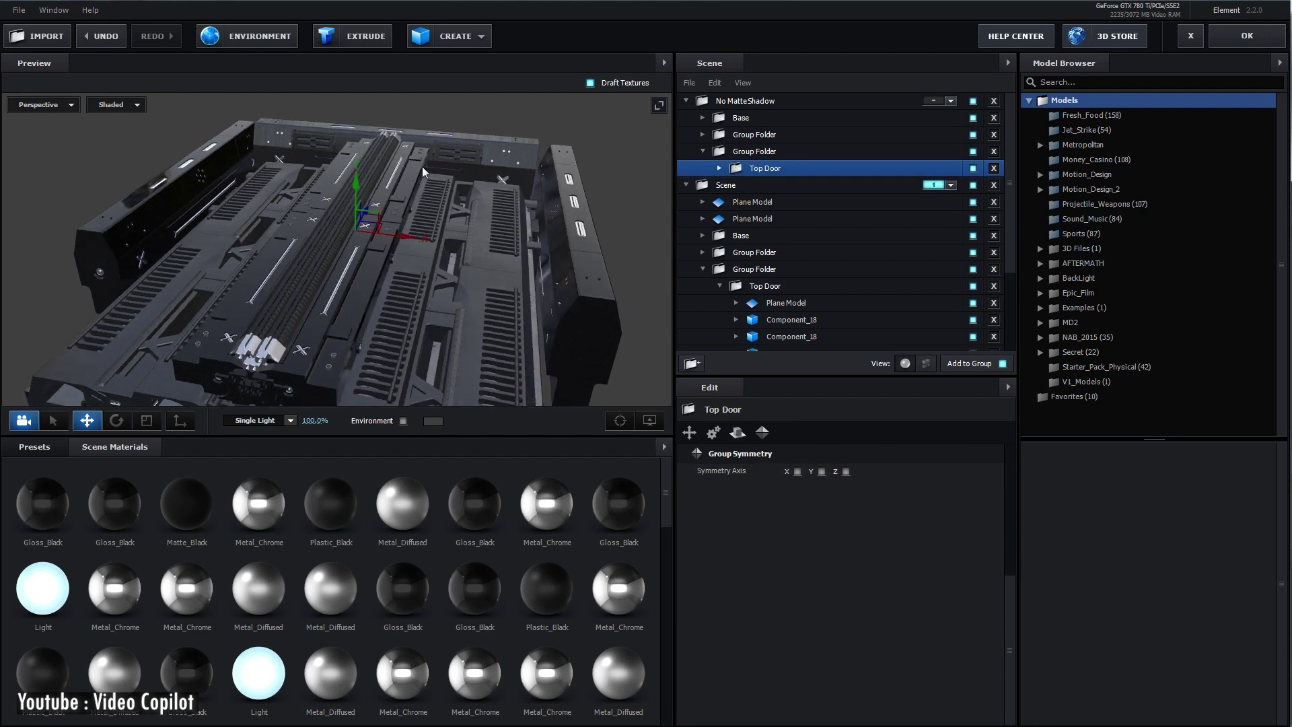
left_click(817, 471)
left_click(893, 467)
left_click(718, 152)
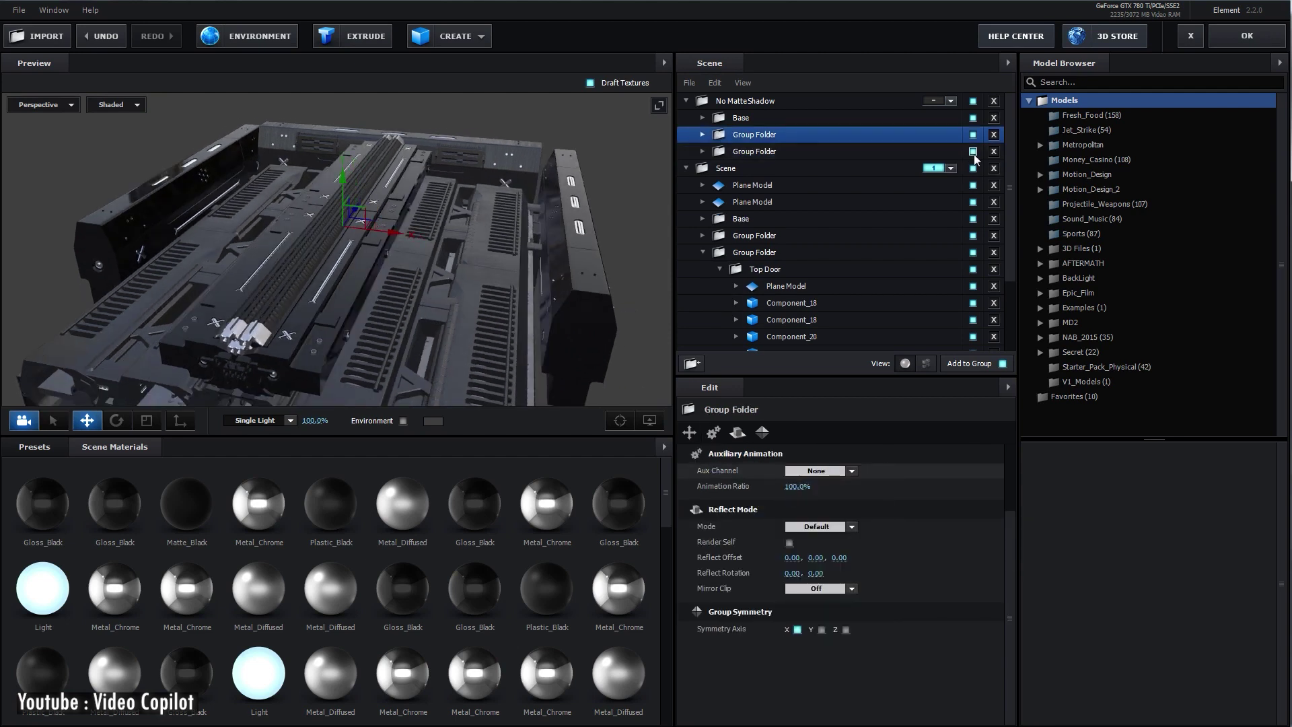
double_click(759, 136)
left_click(759, 152)
Scrub the hatch opening, toggle Reflect Mode Default and Spherical, undo, and orbit the bus scene.
left_click(1246, 36)
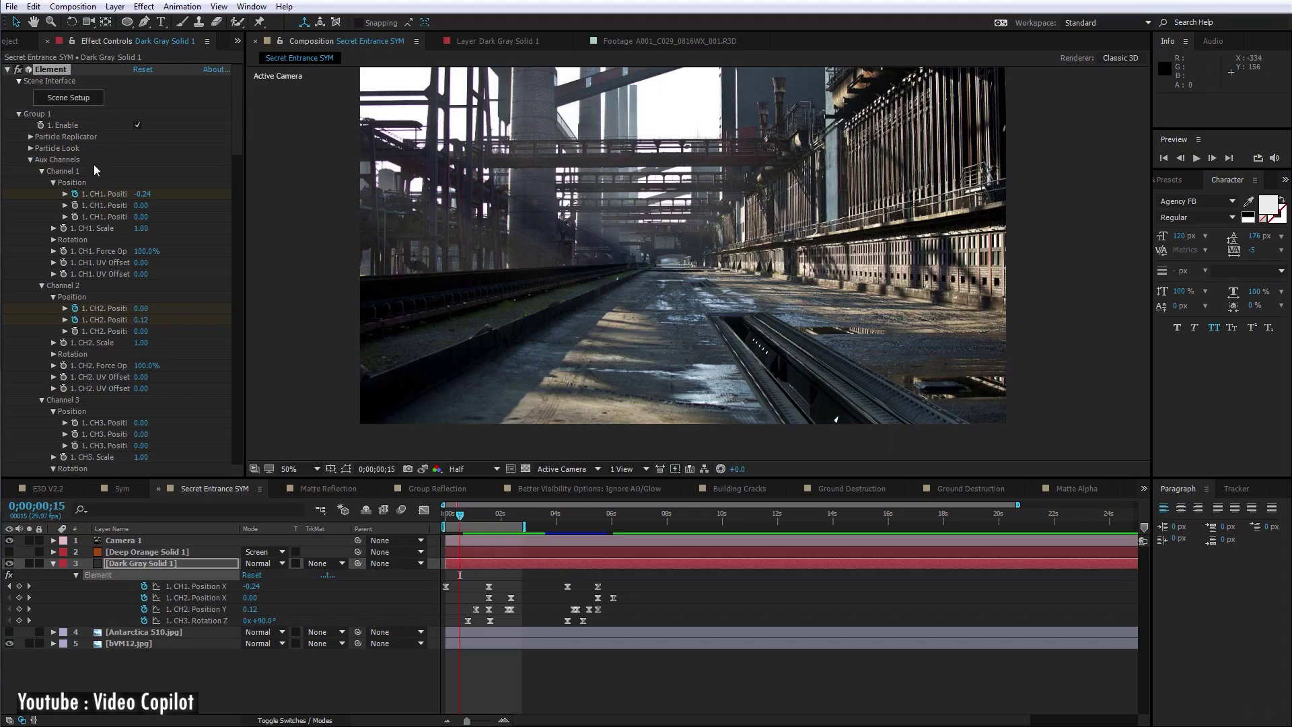
left_click_drag(476, 519, 495, 525)
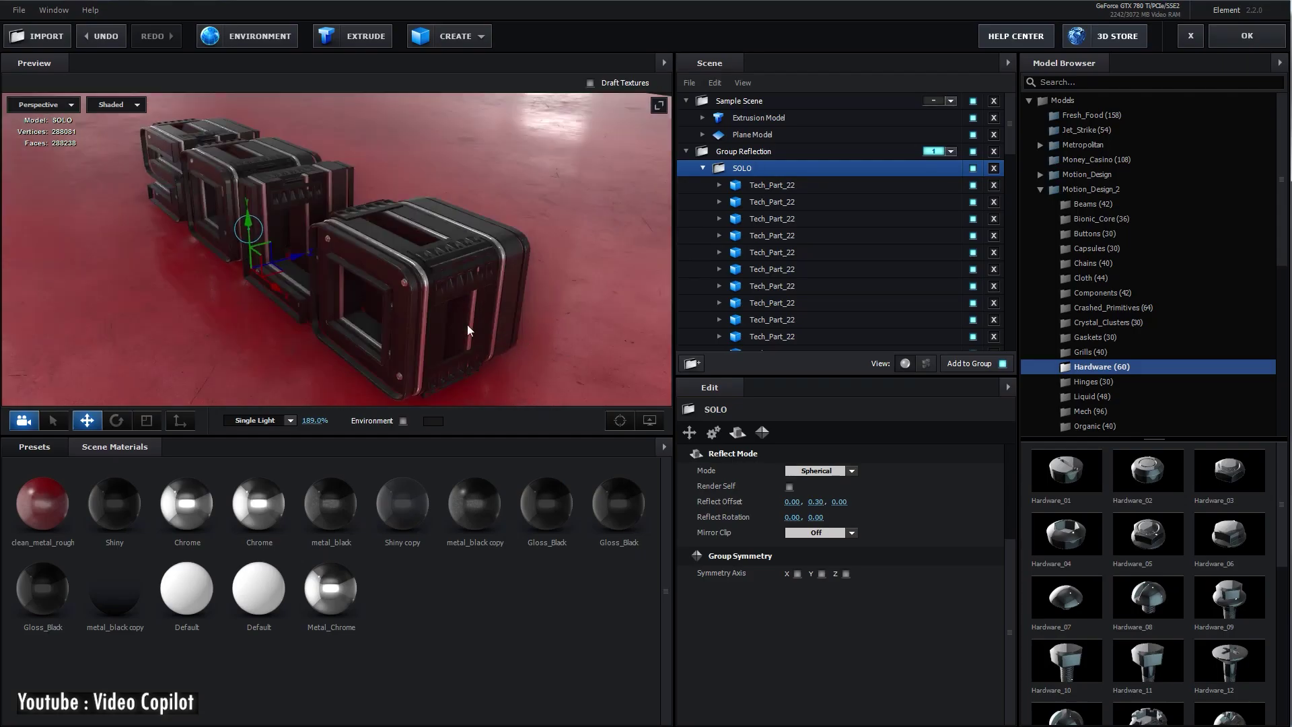
left_click(821, 474)
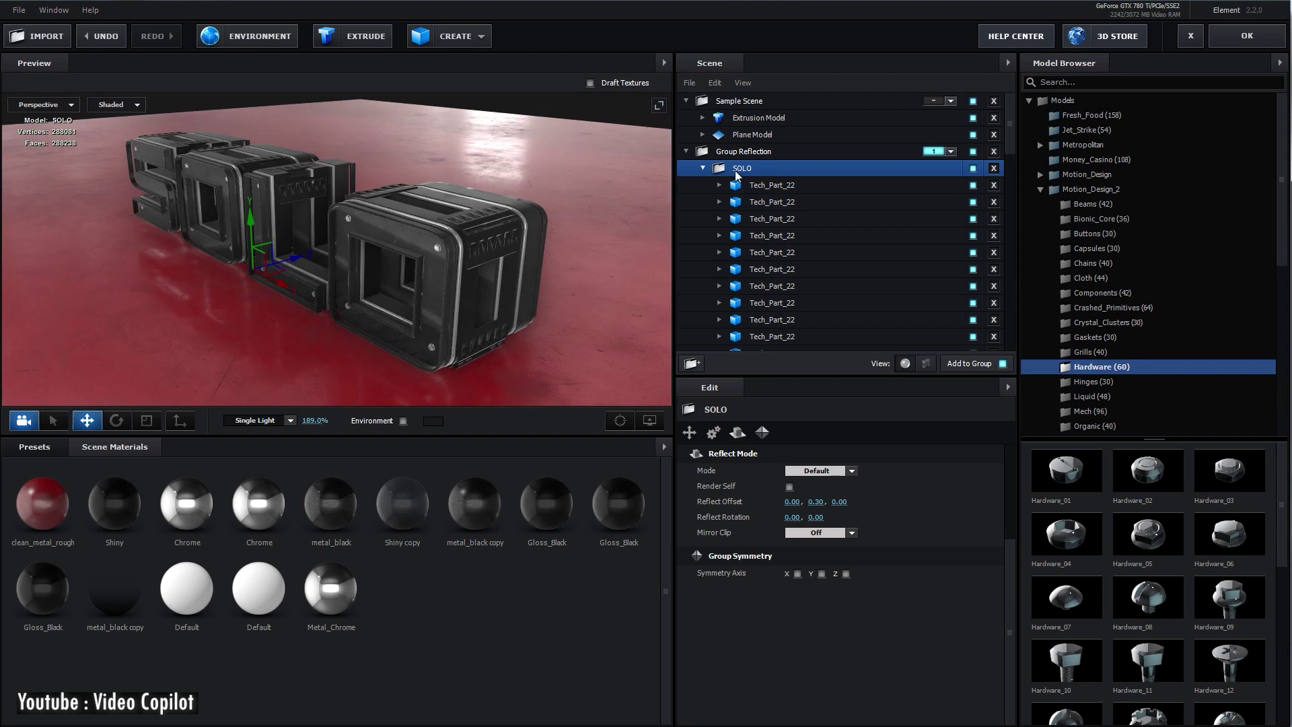
scroll(707, 124, "down", 2)
left_click(704, 121)
left_click(822, 518)
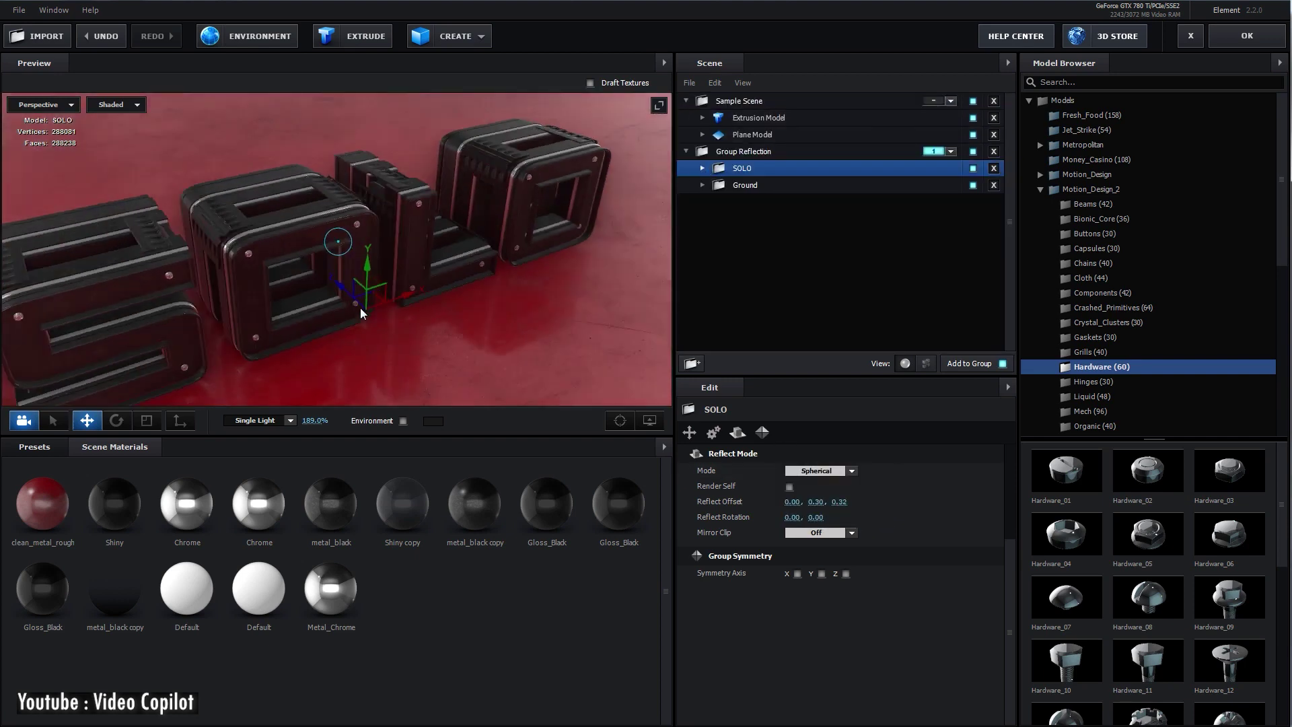
key("ctrl+z")
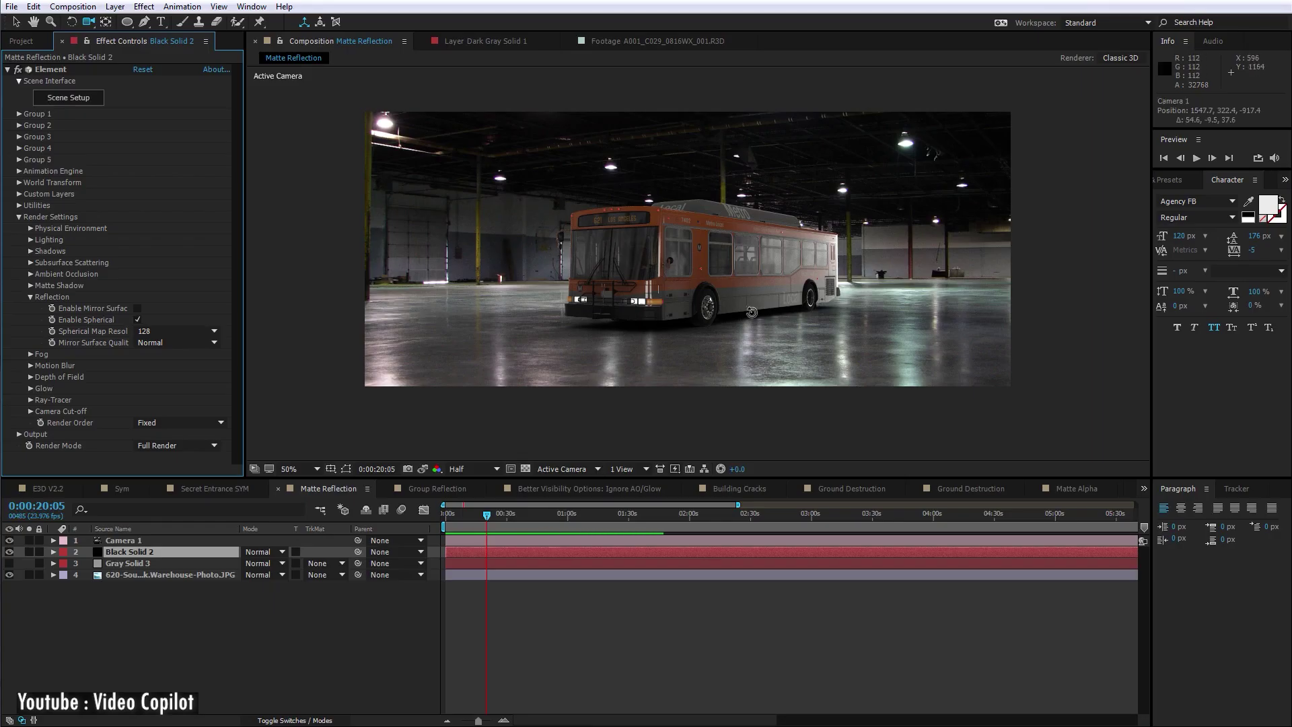
left_click_drag(750, 312, 649, 354)
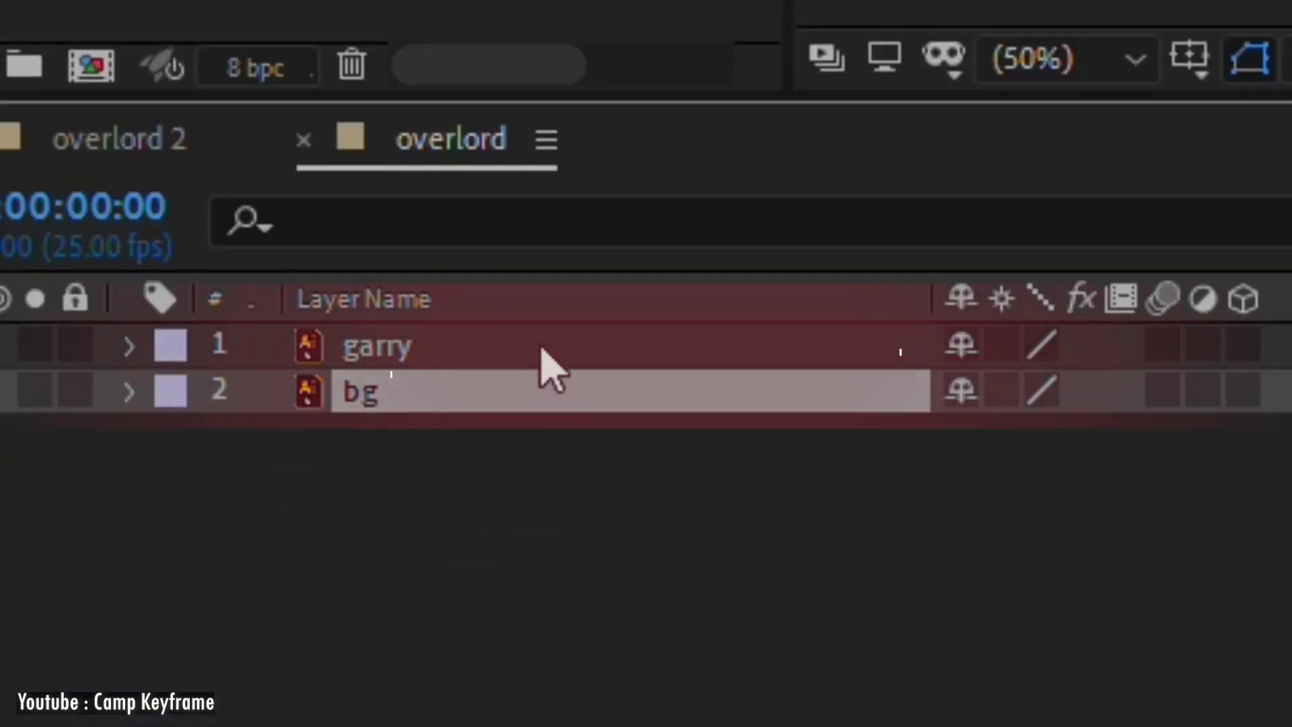
Create a garry Outlines shape layer from the garry vector layer.
right_click(471, 377)
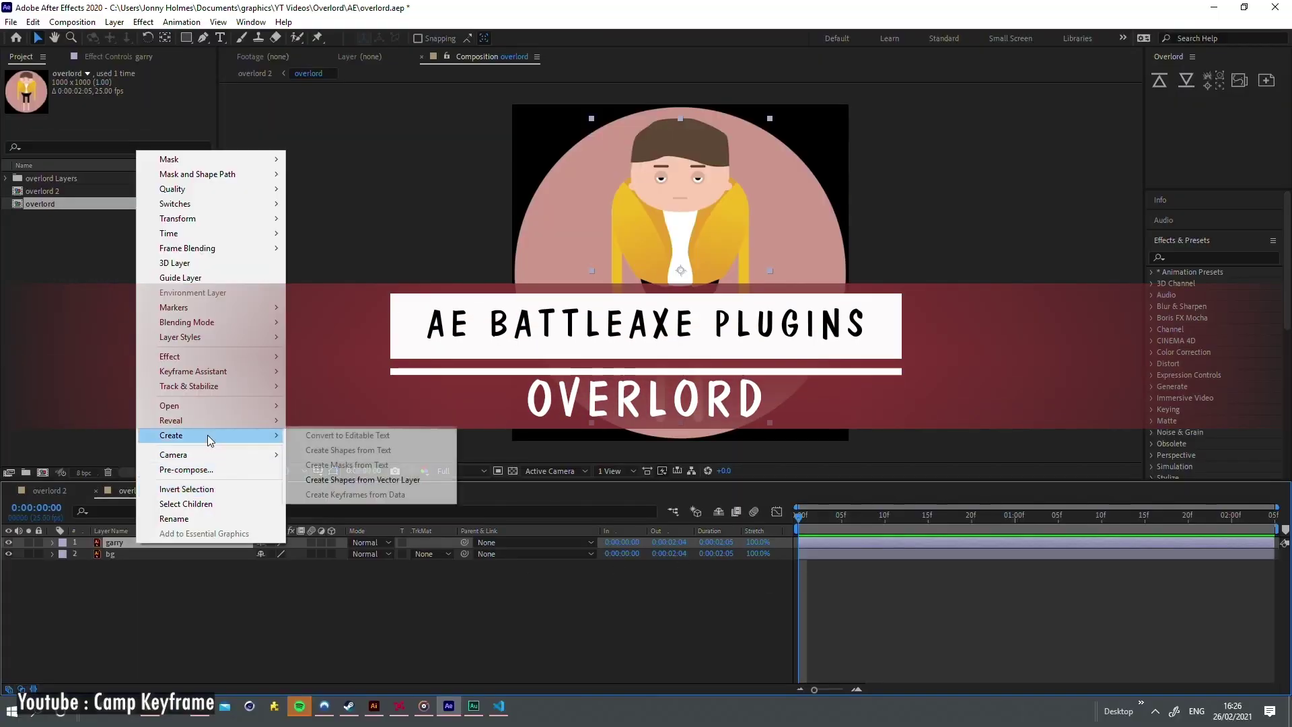
left_click(354, 479)
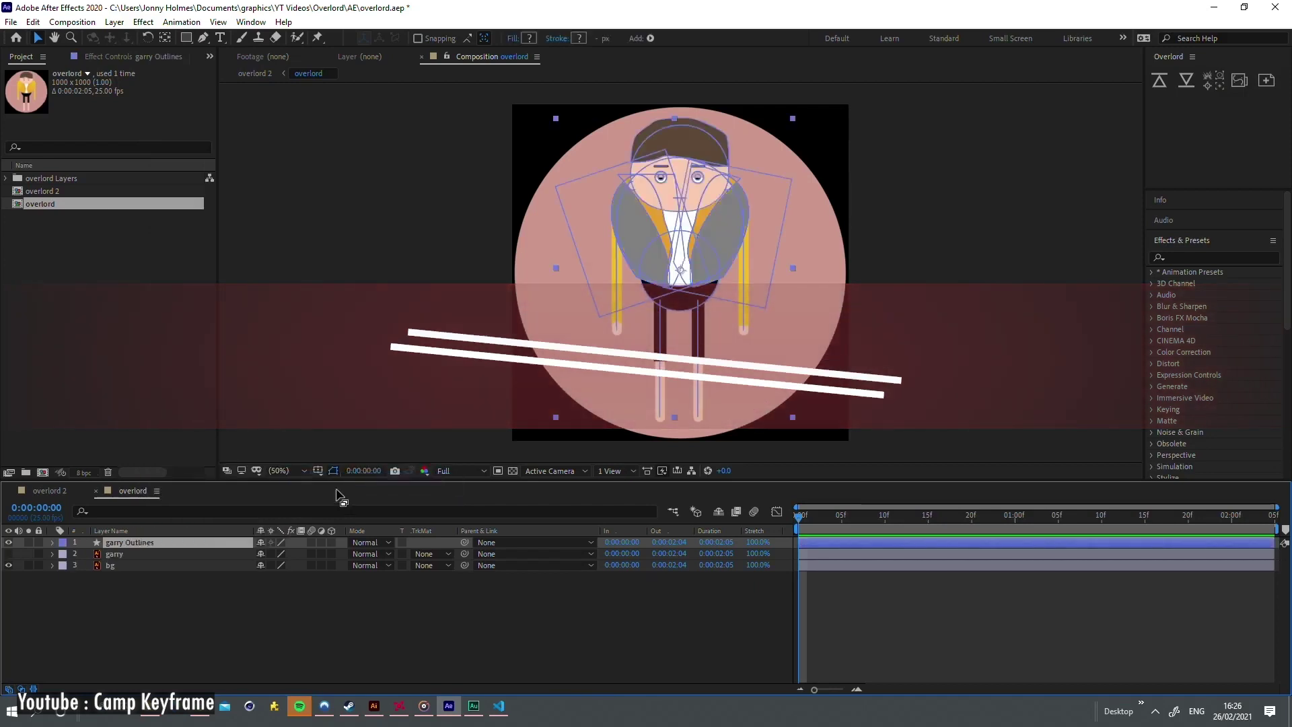
scroll(1022, 263, "up", 4)
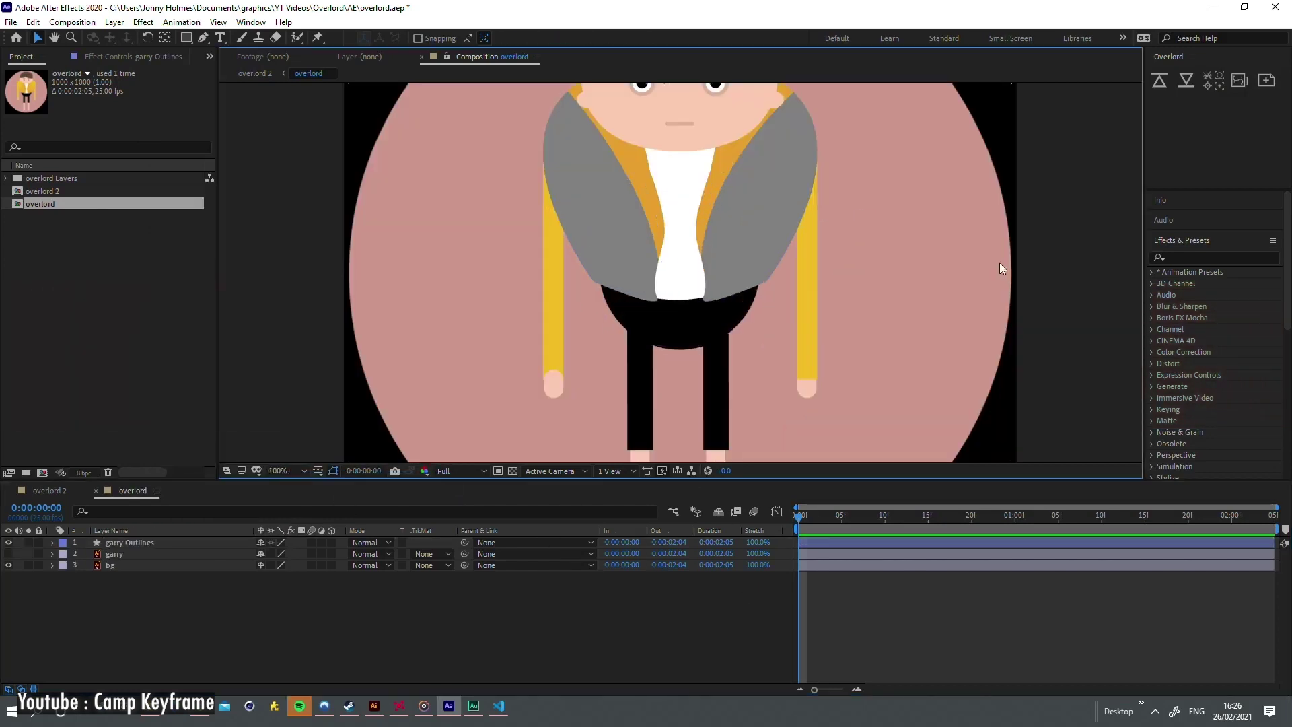
Move Layer 4 to the top of the Layers panel and push the hips circle to After Effects.
scroll(715, 335, "down", 4)
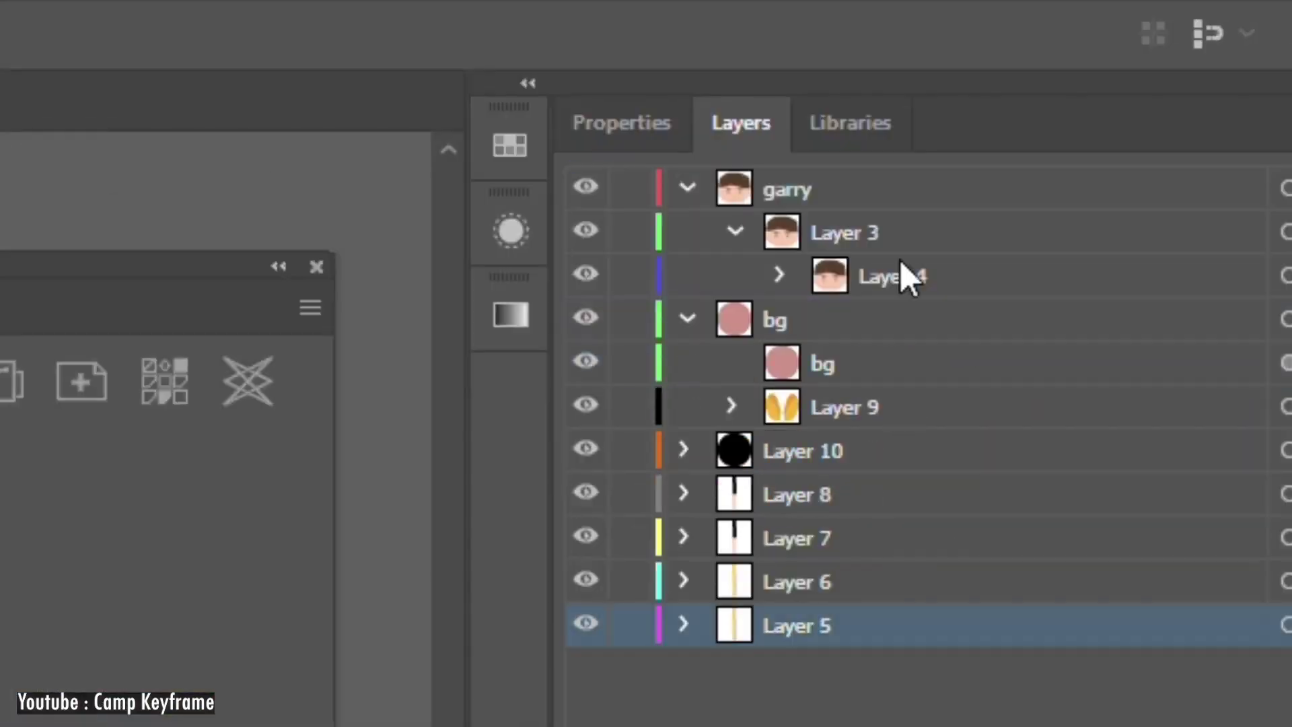
left_click(796, 317)
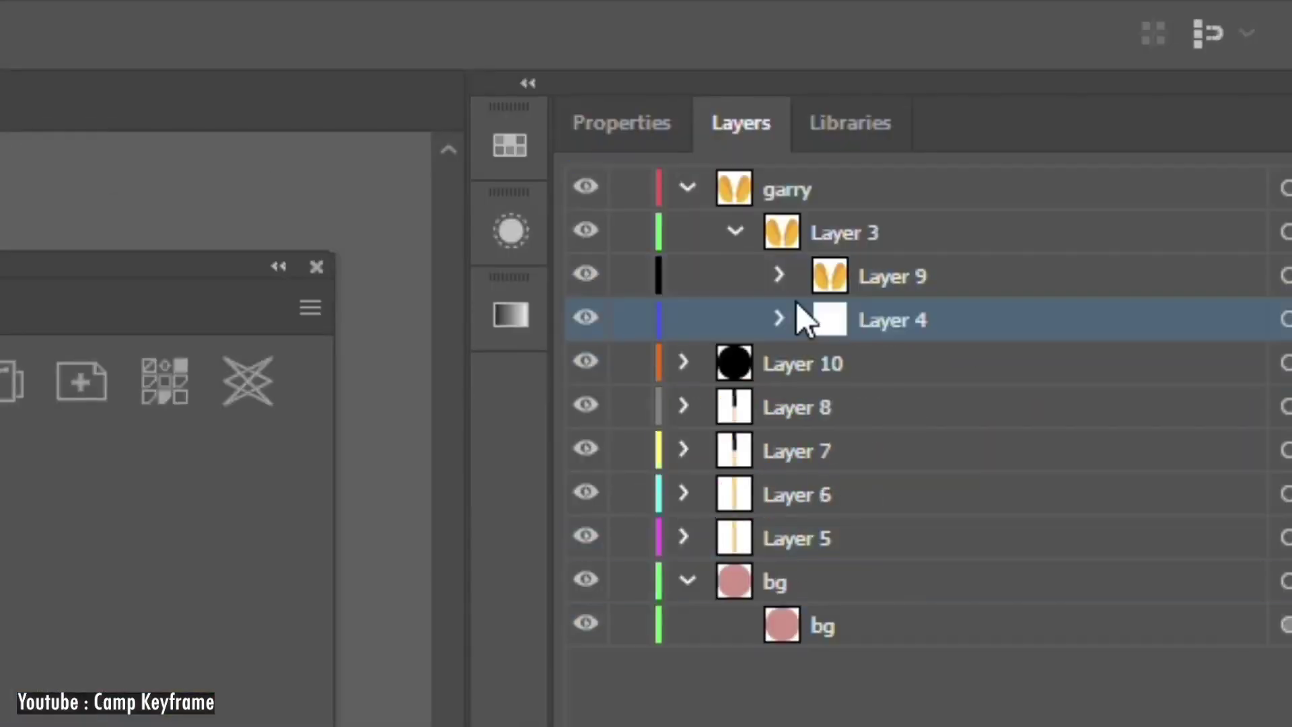
left_click_drag(796, 317, 825, 179)
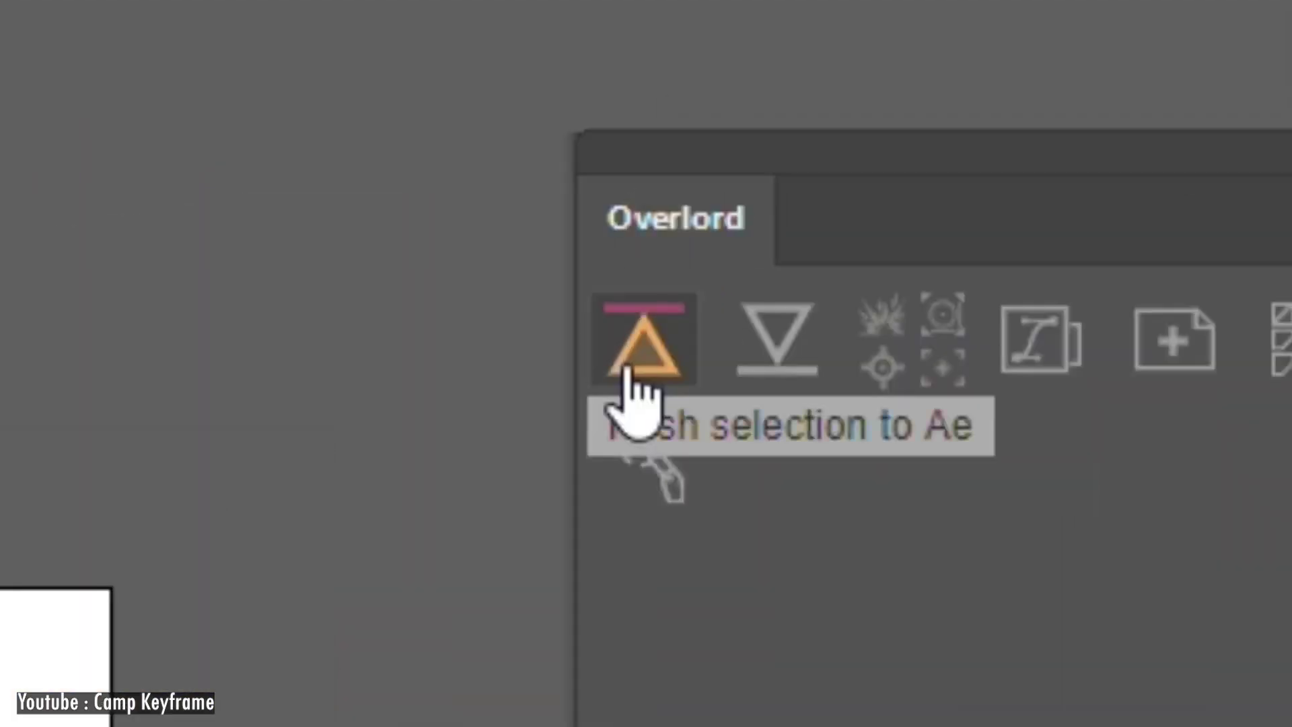
left_click(772, 144)
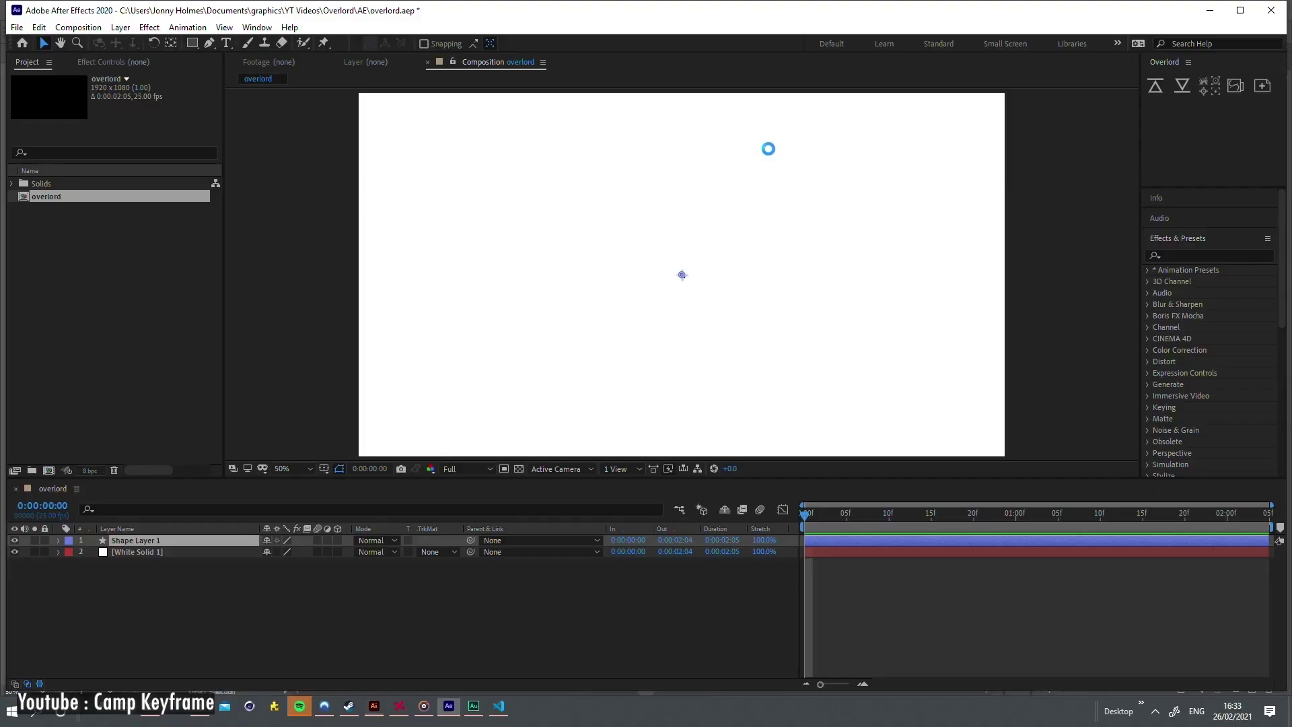
left_click(771, 149)
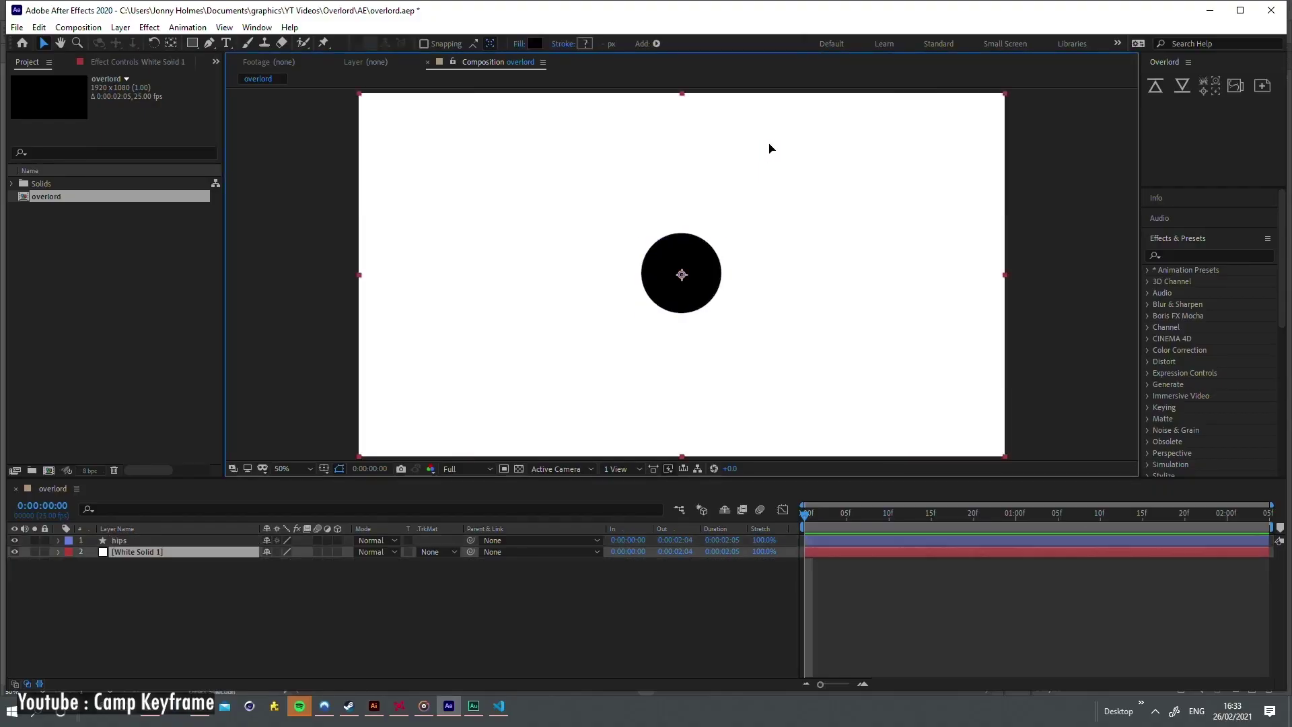
left_click(372, 706)
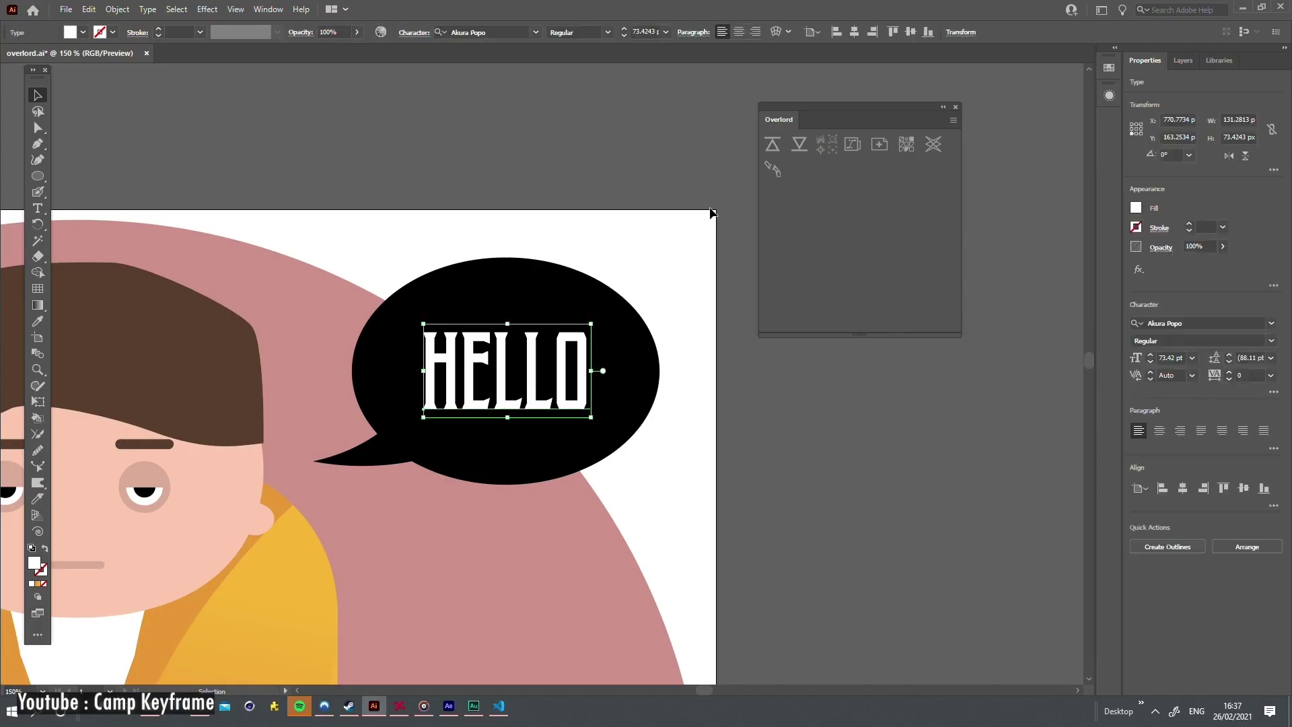
Push the HELLO speech bubble to After Effects, then pull the head group from Illustrator.
left_click(774, 145)
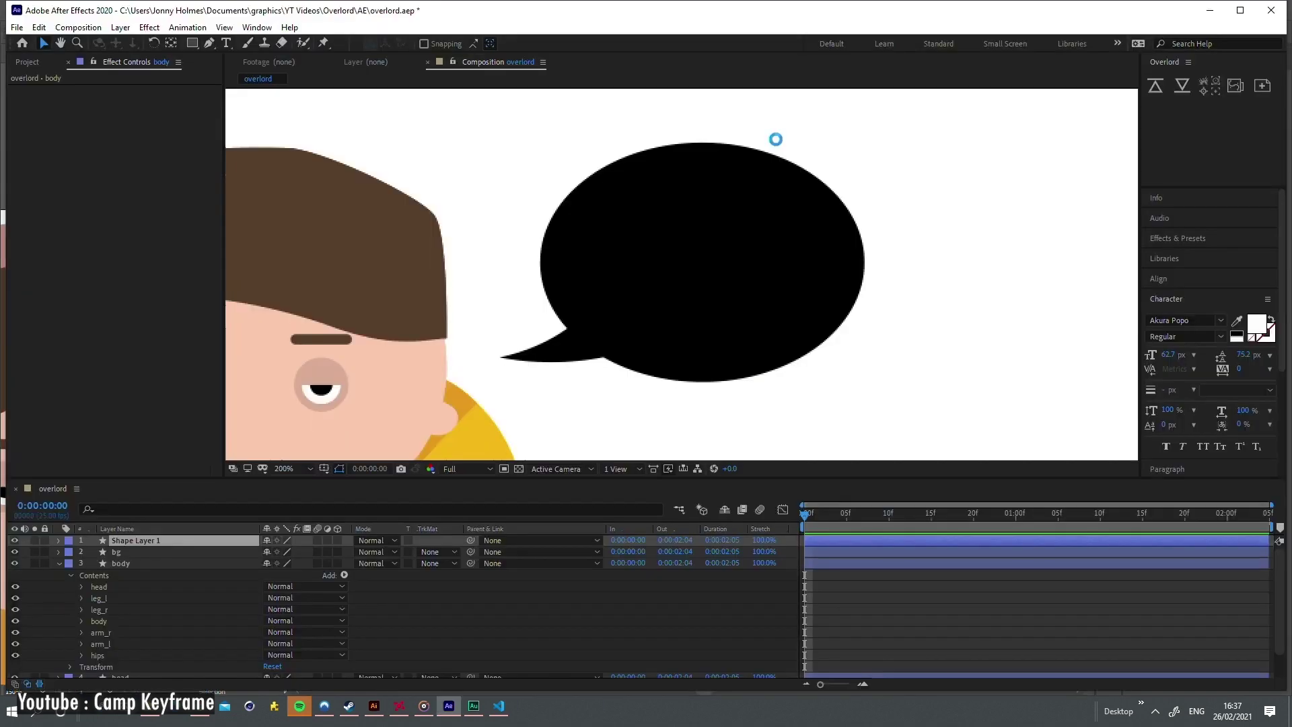
key("alt+Tab")
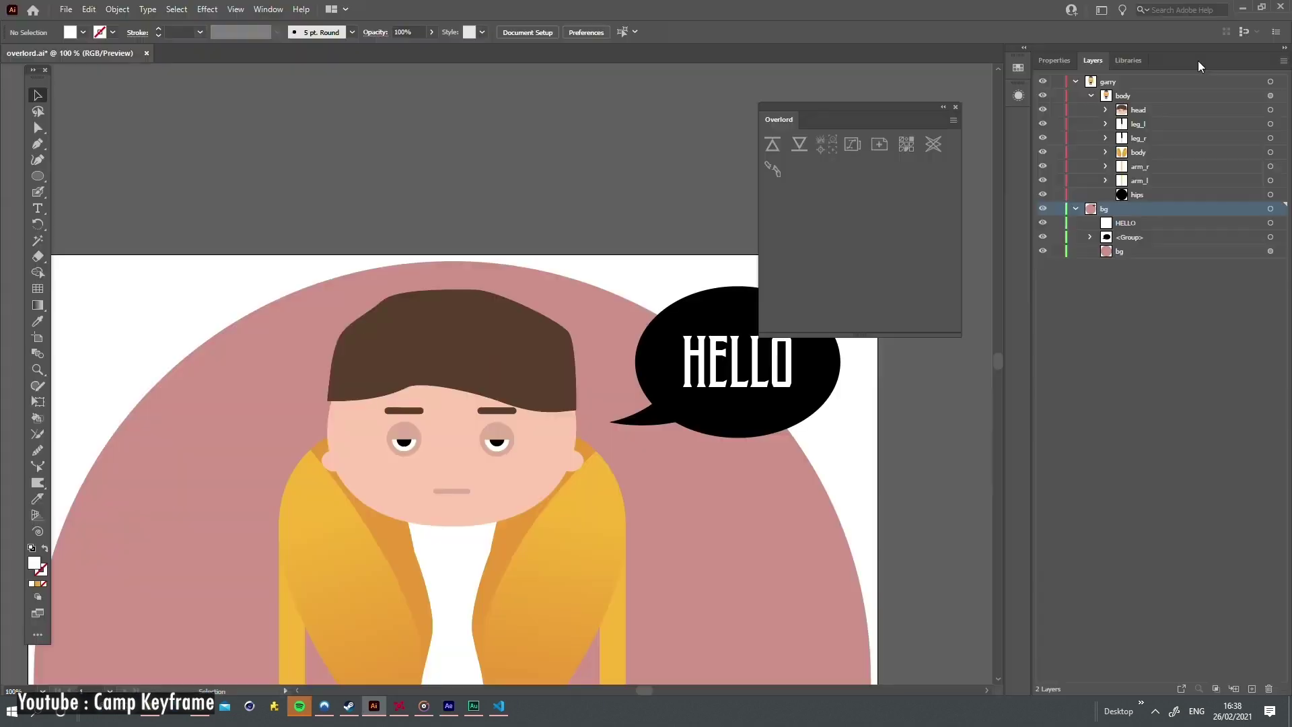
left_click(494, 409)
left_click(542, 193)
left_click(1270, 110)
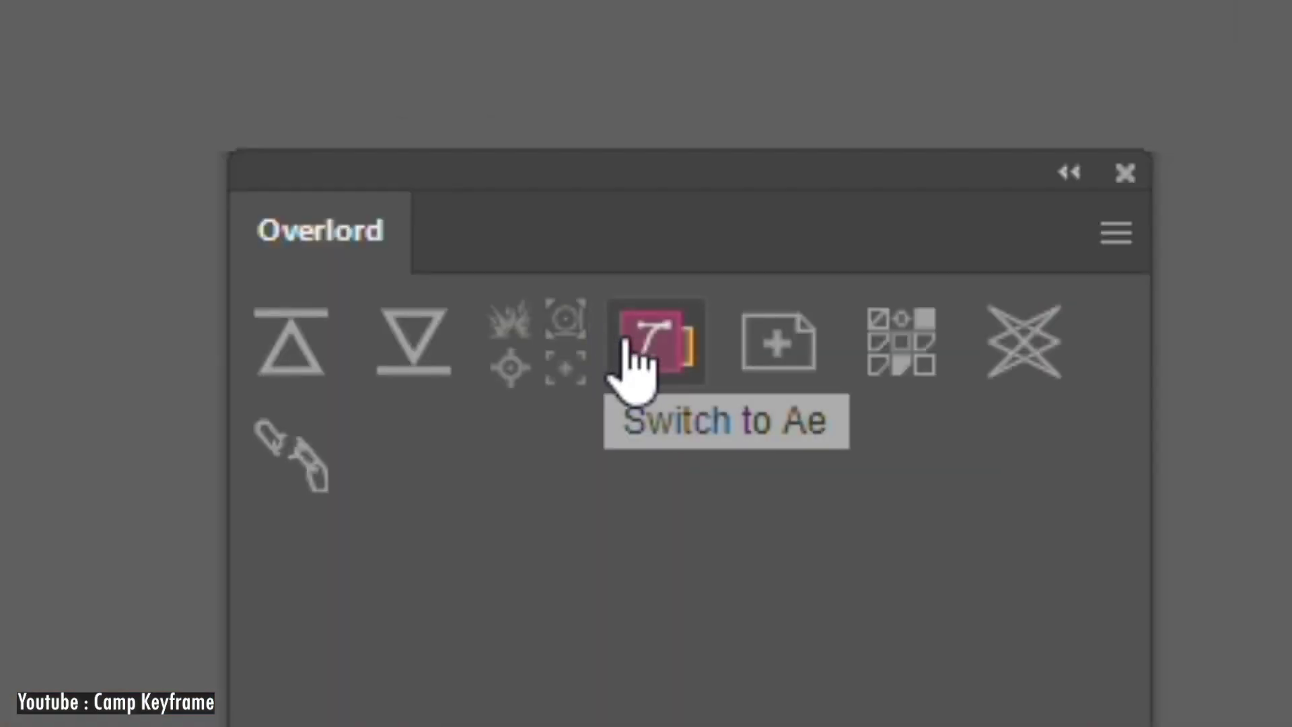
left_click(636, 364)
left_click(1084, 110)
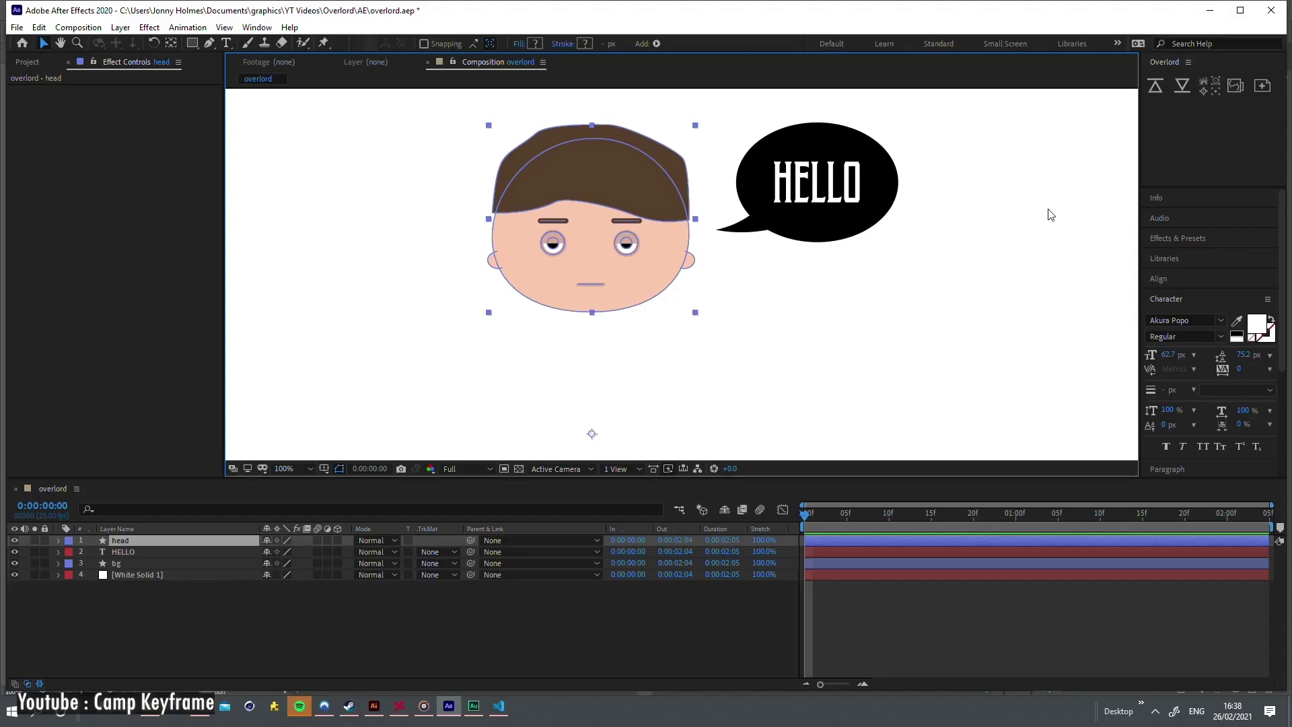
left_click(993, 271)
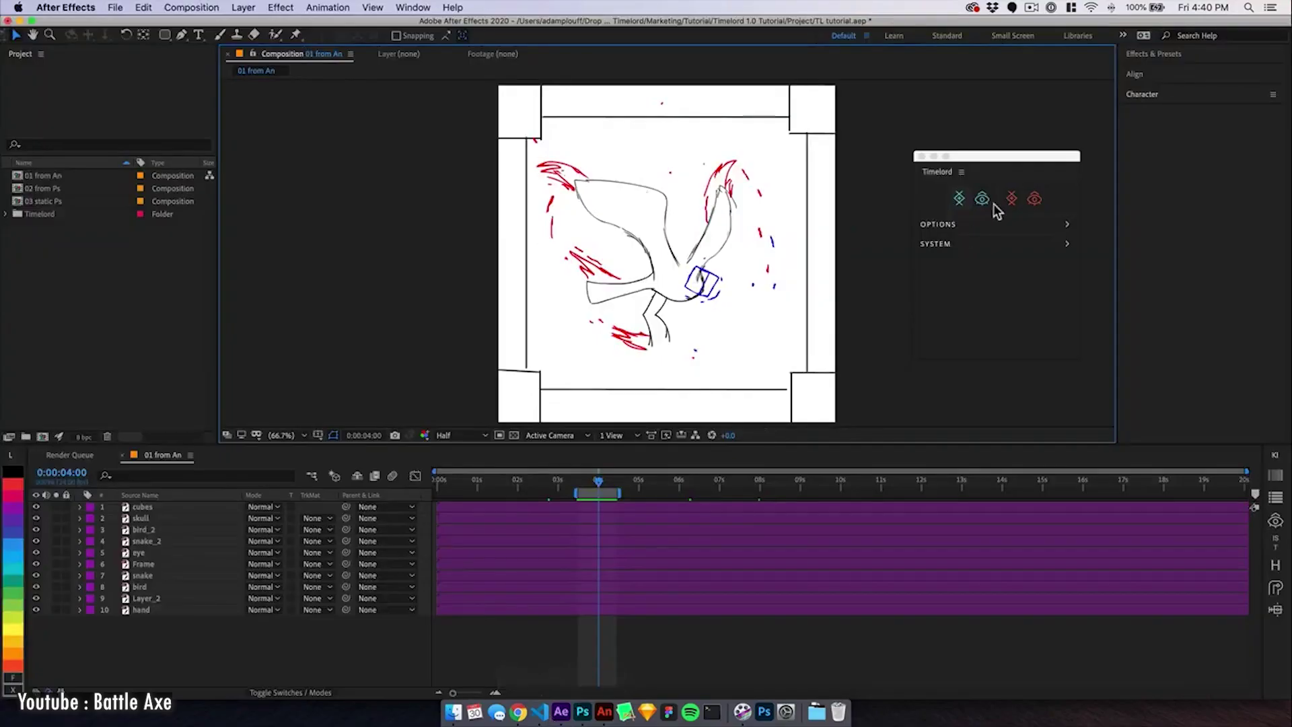
Render the 01 from An composition as a Timelord reference layer in Photoshop.
left_click(982, 198)
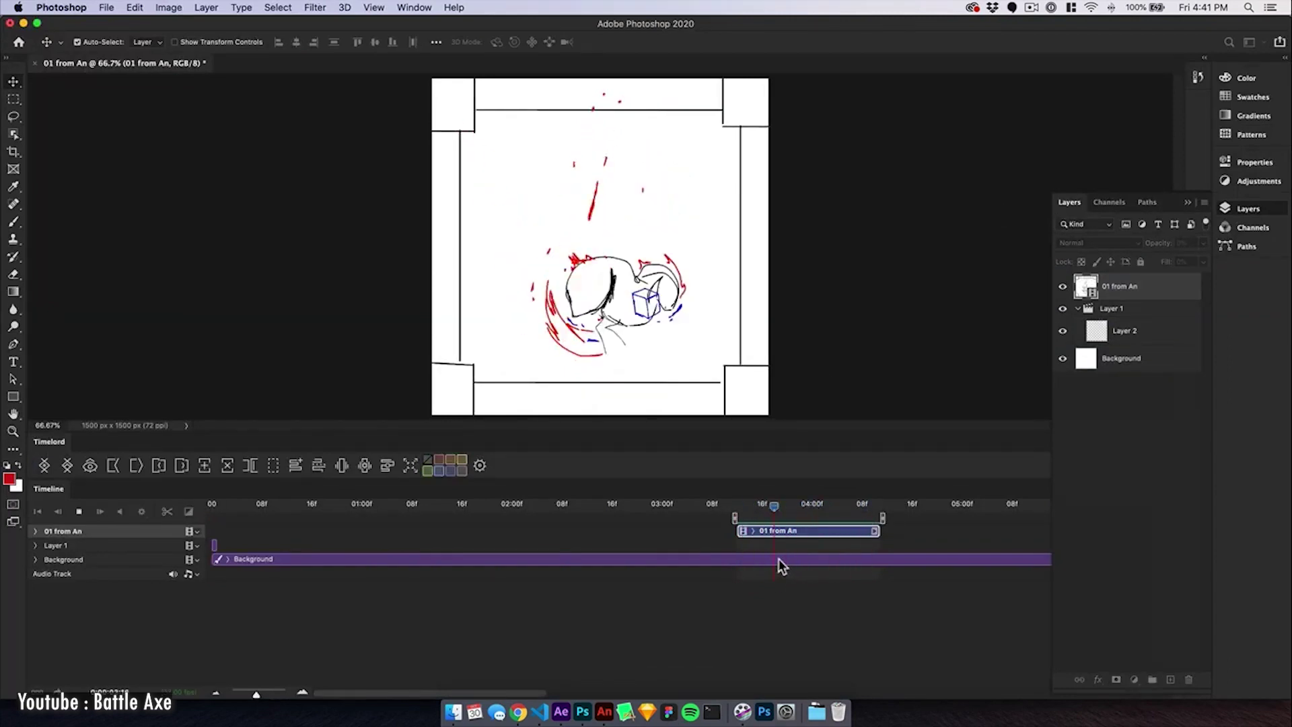
Duplicate the hand layer as a blank timing layer, colour the first row green, and open Timelord settings.
left_click(610, 717)
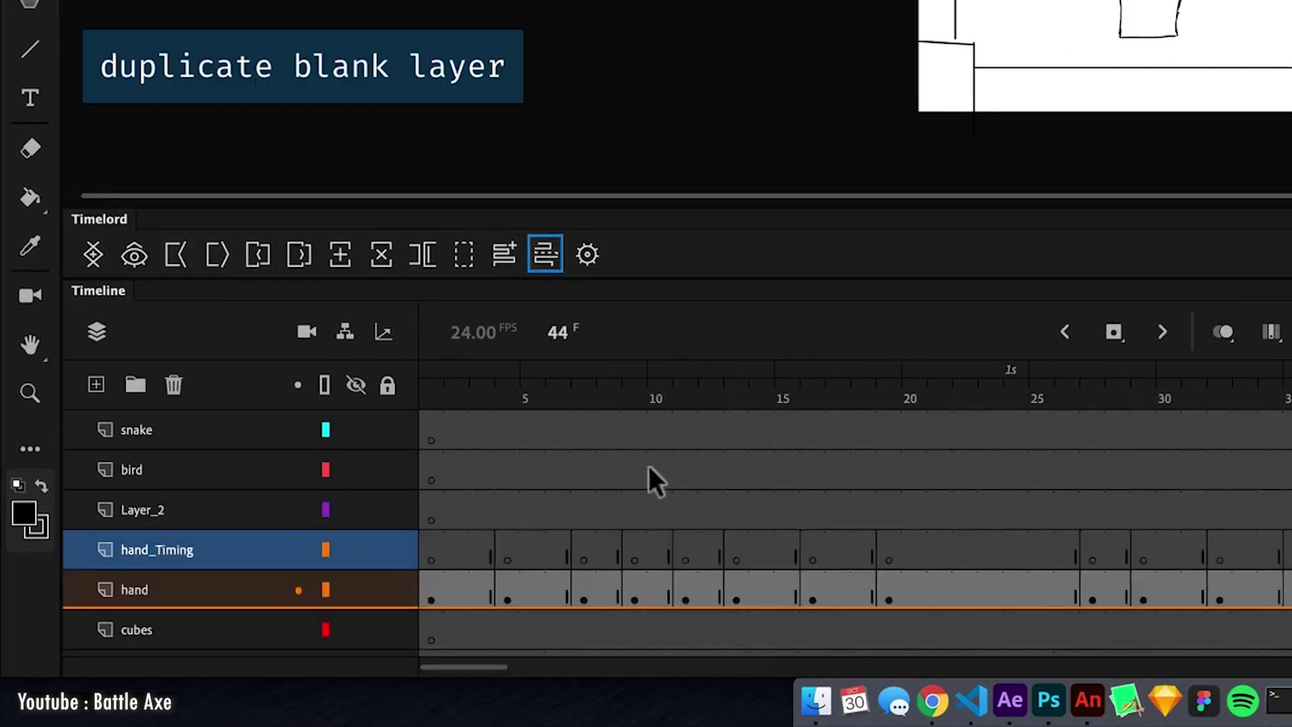
left_click(713, 584)
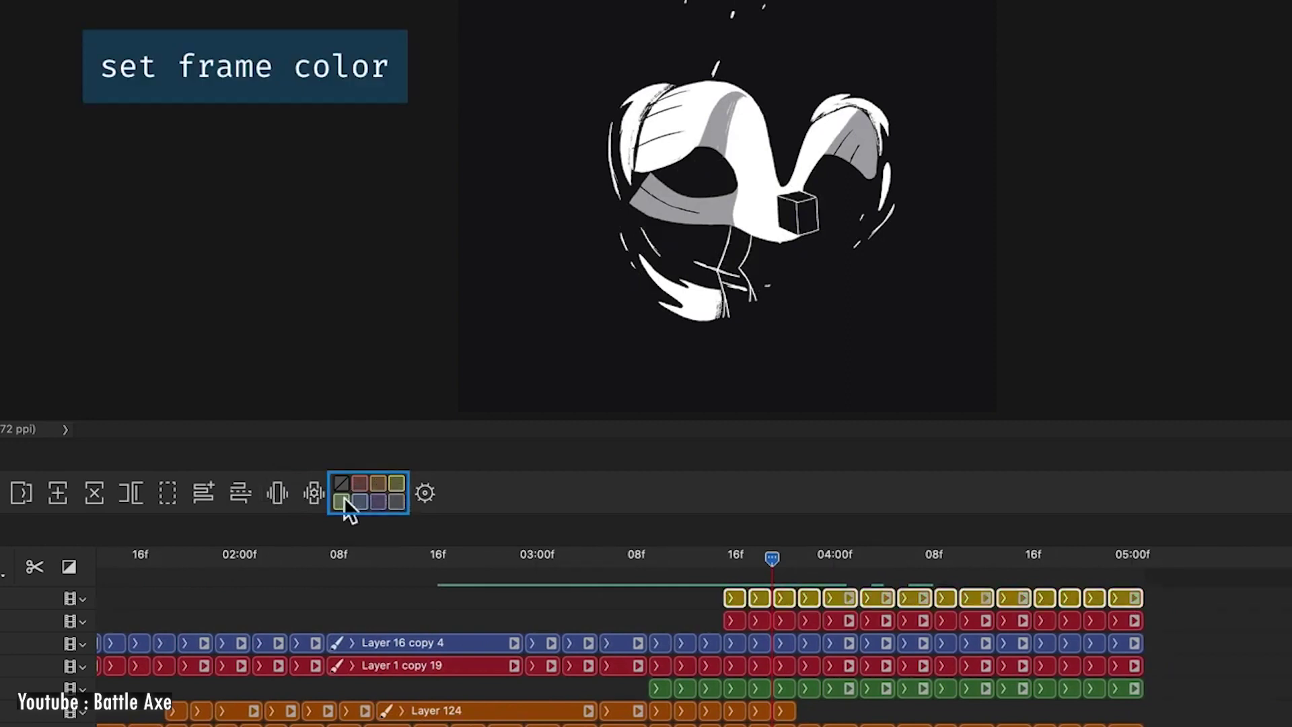
left_click(342, 500)
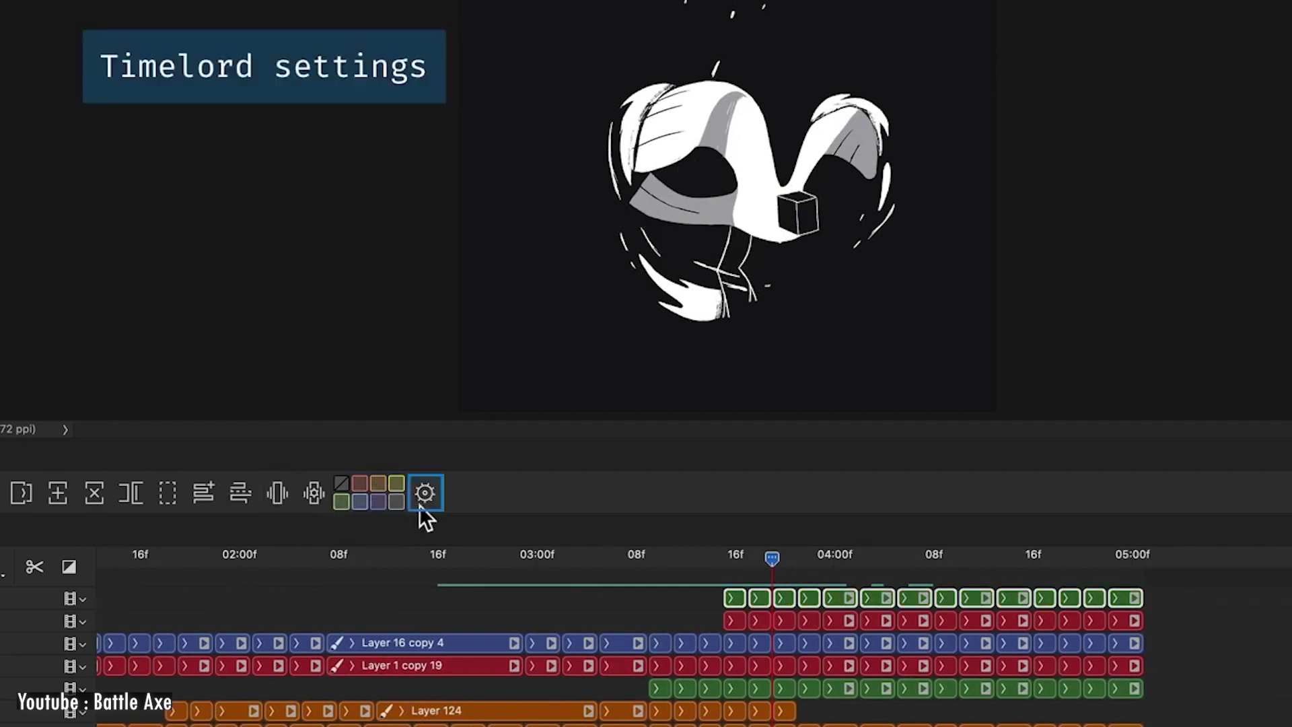
left_click(424, 492)
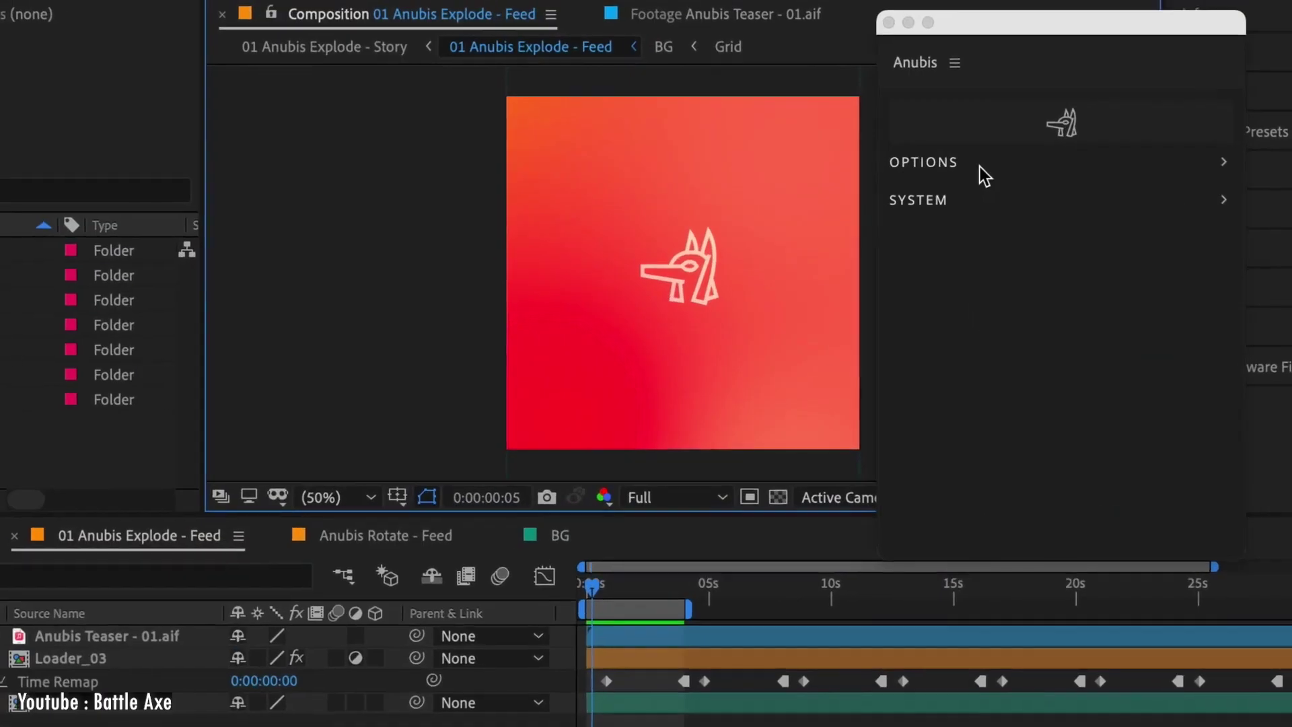
In the Anubis export options, enter 'File name', choose the Desktop folder, and disable the project-relative path.
left_click(980, 166)
left_click(1065, 200)
type("File name")
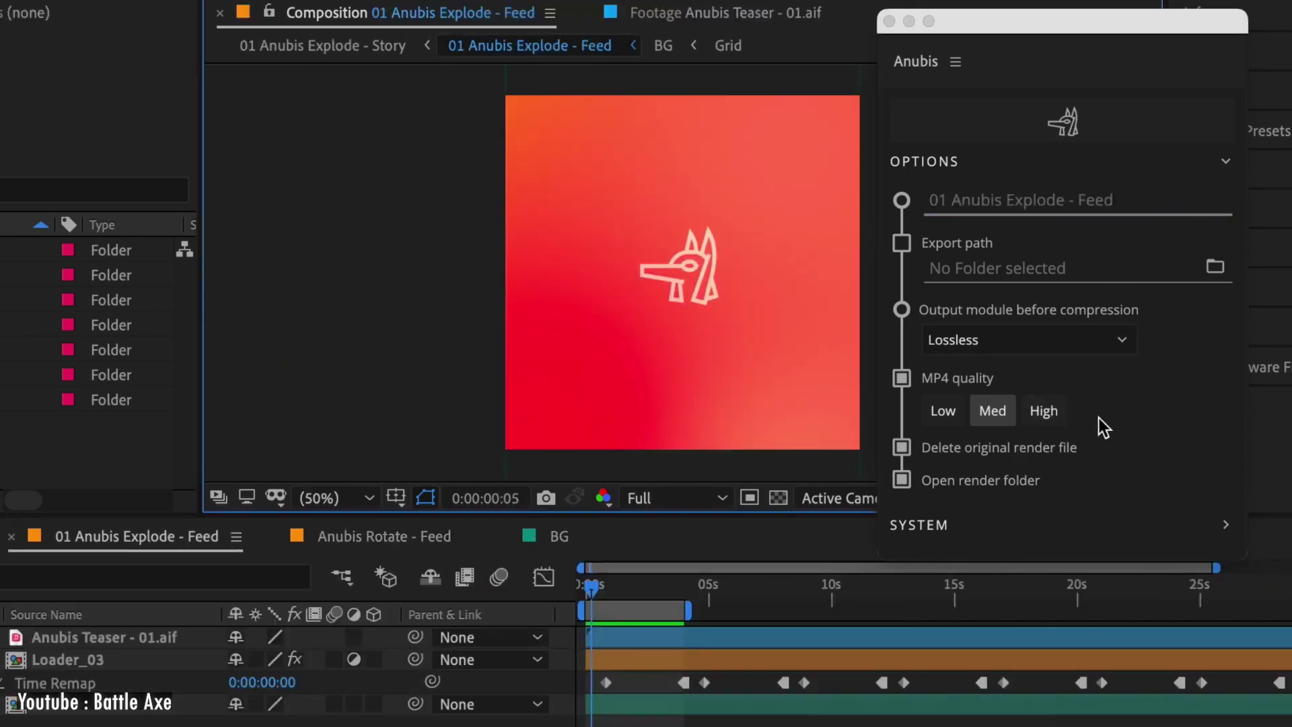
left_click(1120, 268)
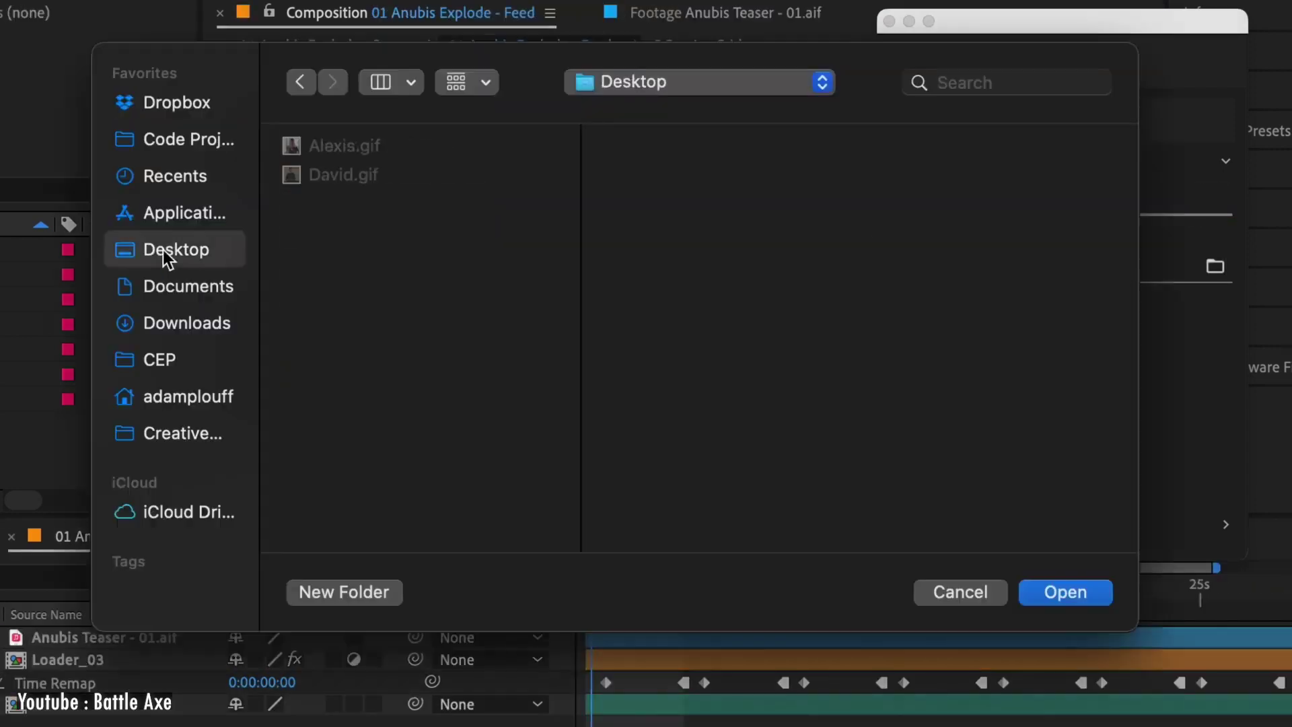
left_click(1090, 592)
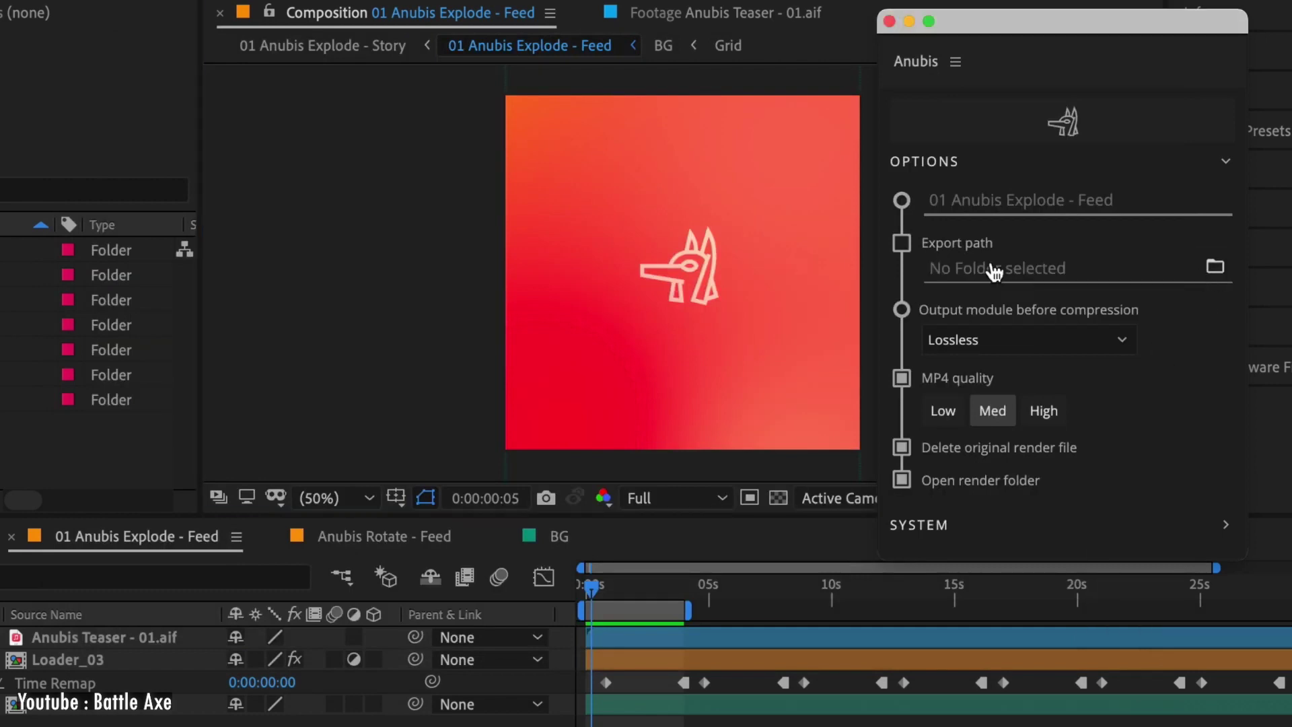
left_click(901, 242)
Keep Lossless as output module and MP4 quality on Med, leaving compression and delete-original enabled.
left_click(1115, 339)
left_click(1085, 453)
left_click(1043, 412)
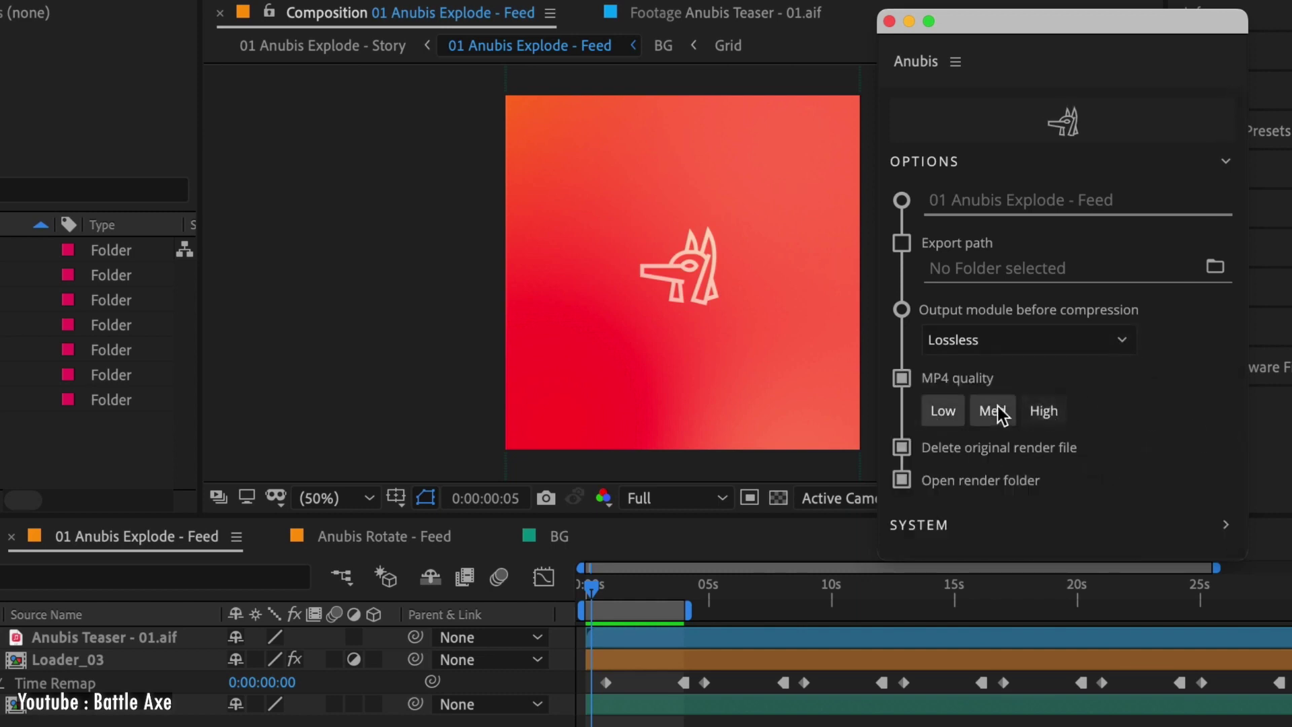
left_click(901, 378)
left_click(901, 378)
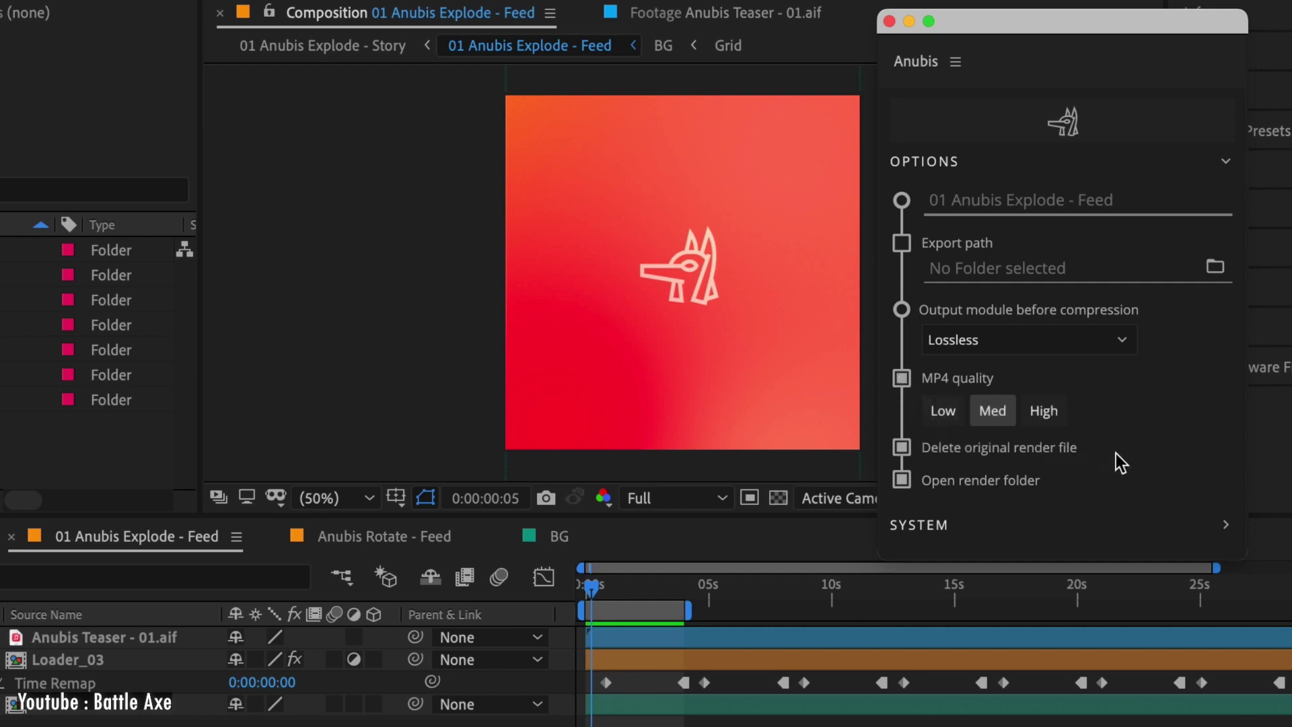
left_click(1050, 448)
left_click(1049, 448)
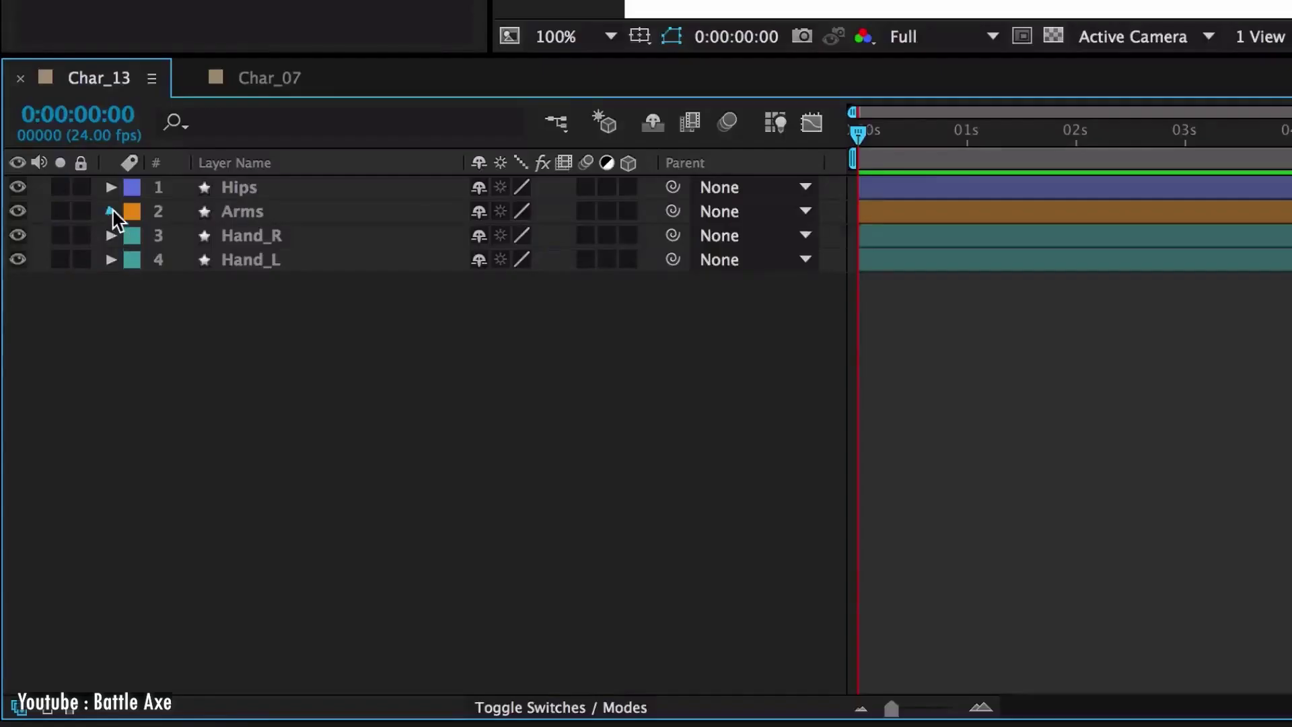
Expand the Arms layer's contents down to Shape 1's stroke line cap options.
left_click(111, 212)
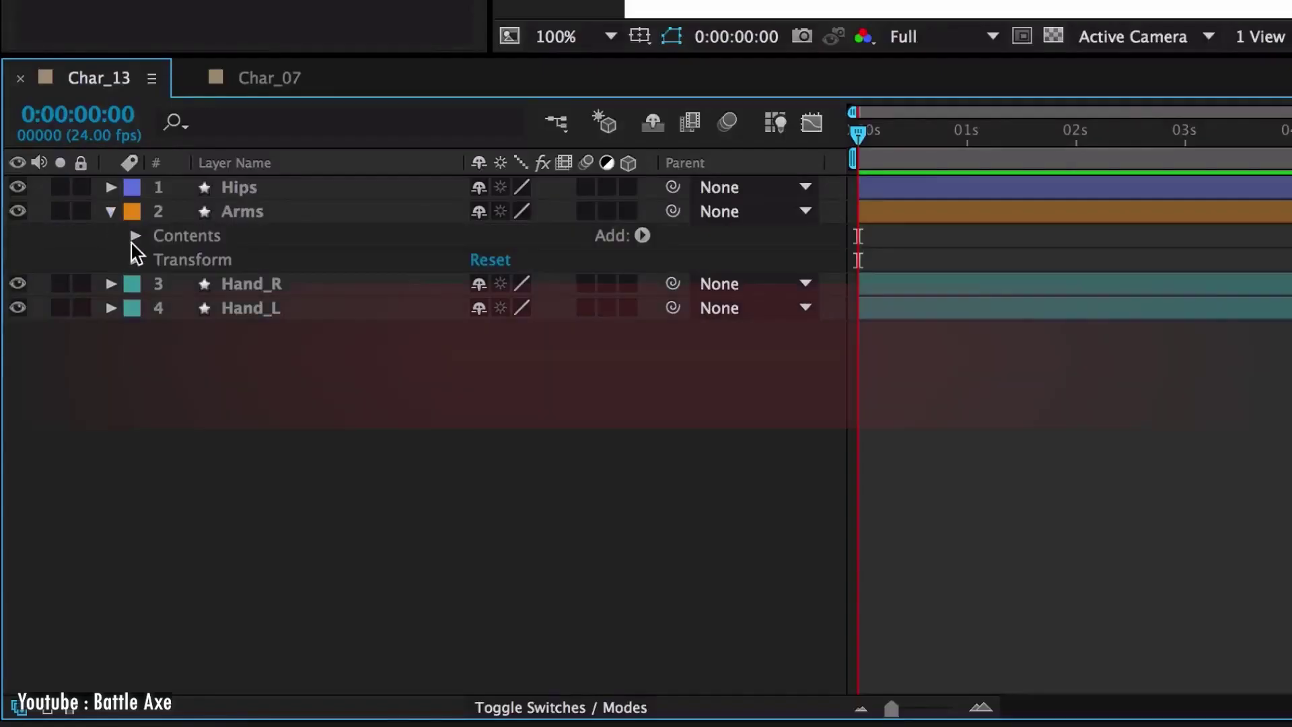
left_click(134, 236)
left_click(158, 260)
left_click(183, 308)
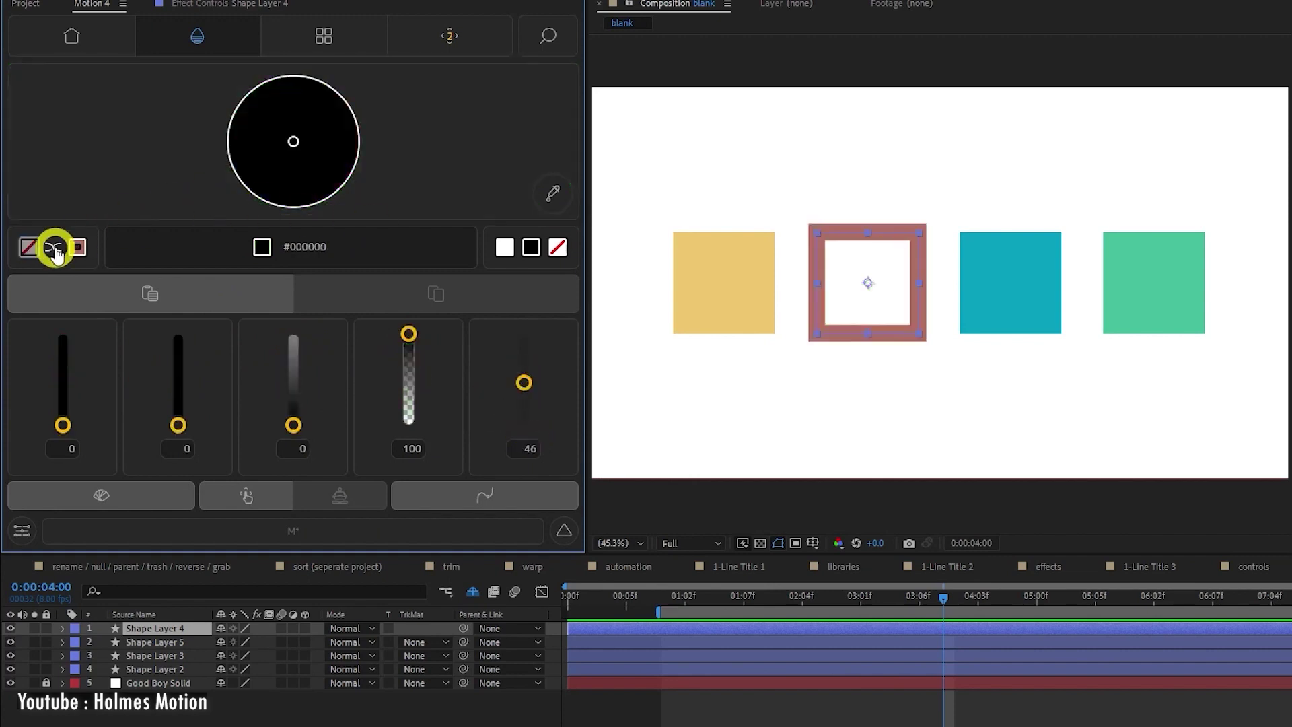
Swap the square's fill and stroke, then copy the teal square's colours onto the yellow square.
left_click(552, 193)
left_click(716, 275)
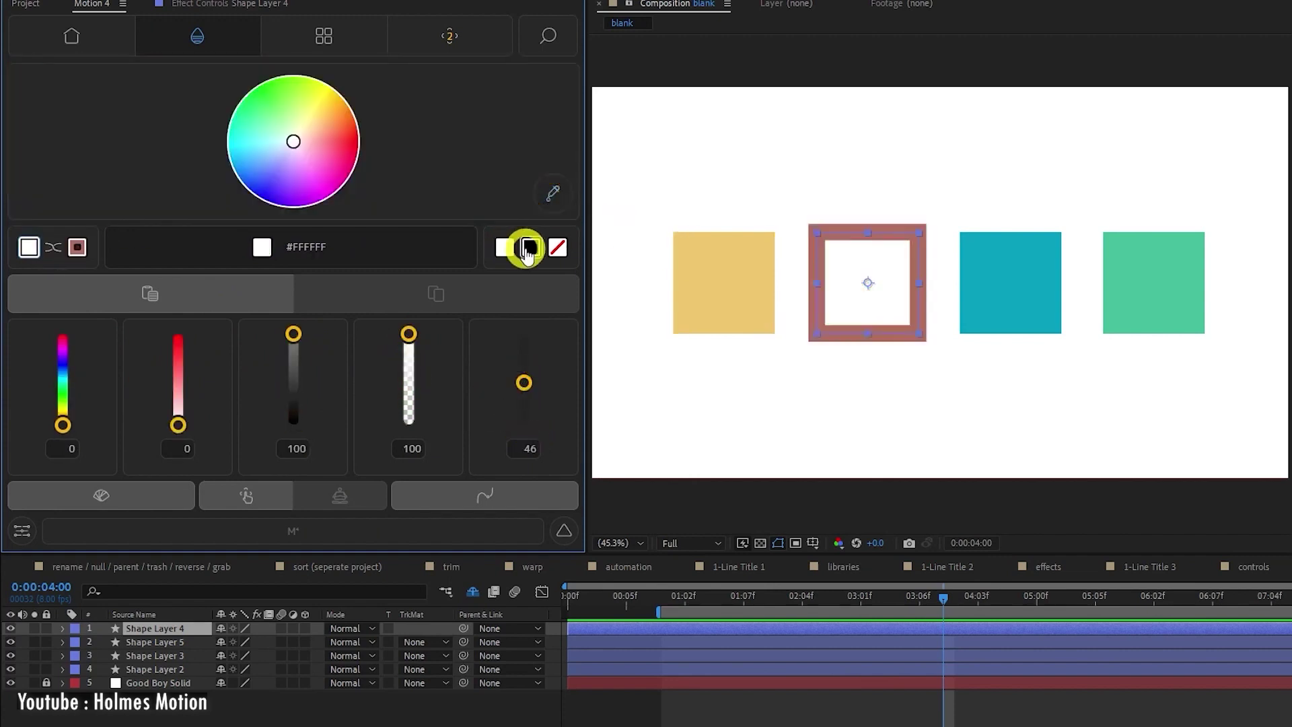
key("ctrl+Down")
left_click(182, 277)
left_click(828, 282)
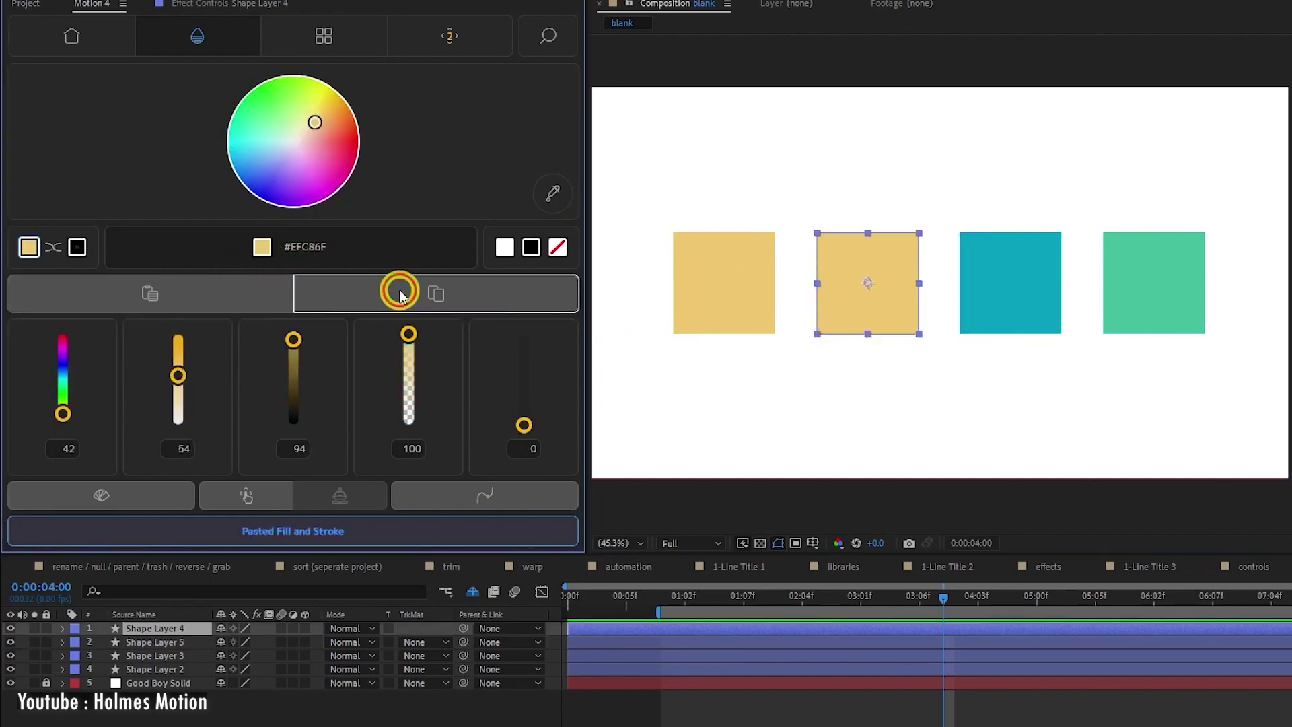
left_click(398, 292)
left_click(840, 180)
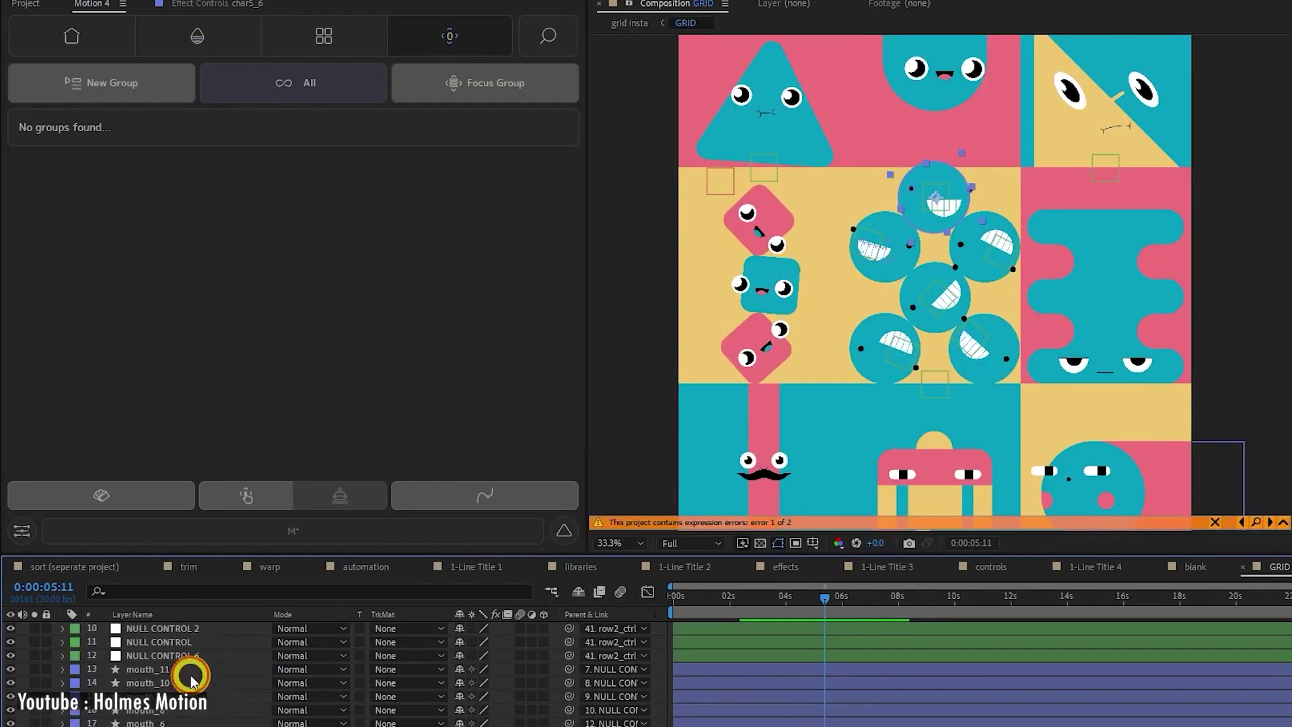
Group the selected layers into a Motion 4 group named 'Blue ball guys' and lock it.
left_click_drag(210, 703, 192, 679)
left_click(146, 89)
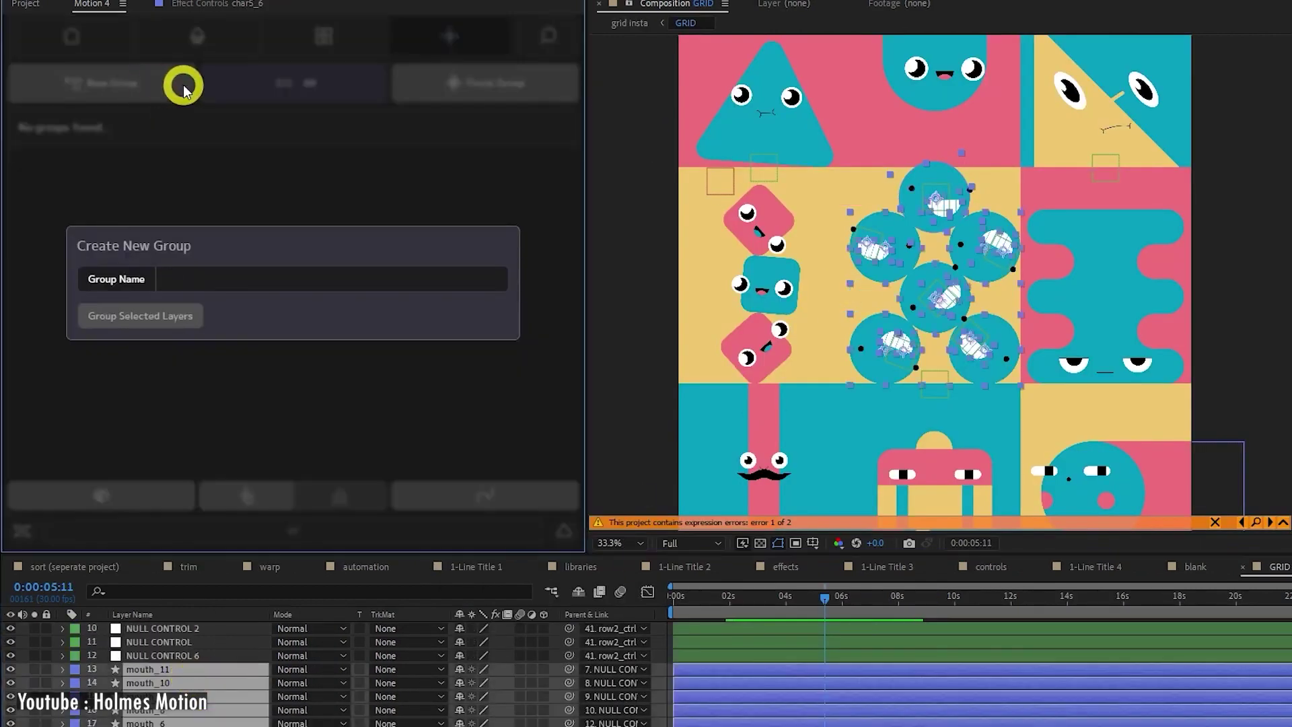
type("Blue ball guys")
key("Return")
left_click(86, 453)
left_click(167, 453)
left_click(168, 453)
left_click(315, 464)
left_click(440, 456)
Reveal the char5_1 layer's Scale property and bring up the Motion 4 tools grid.
left_click(179, 668)
key("s")
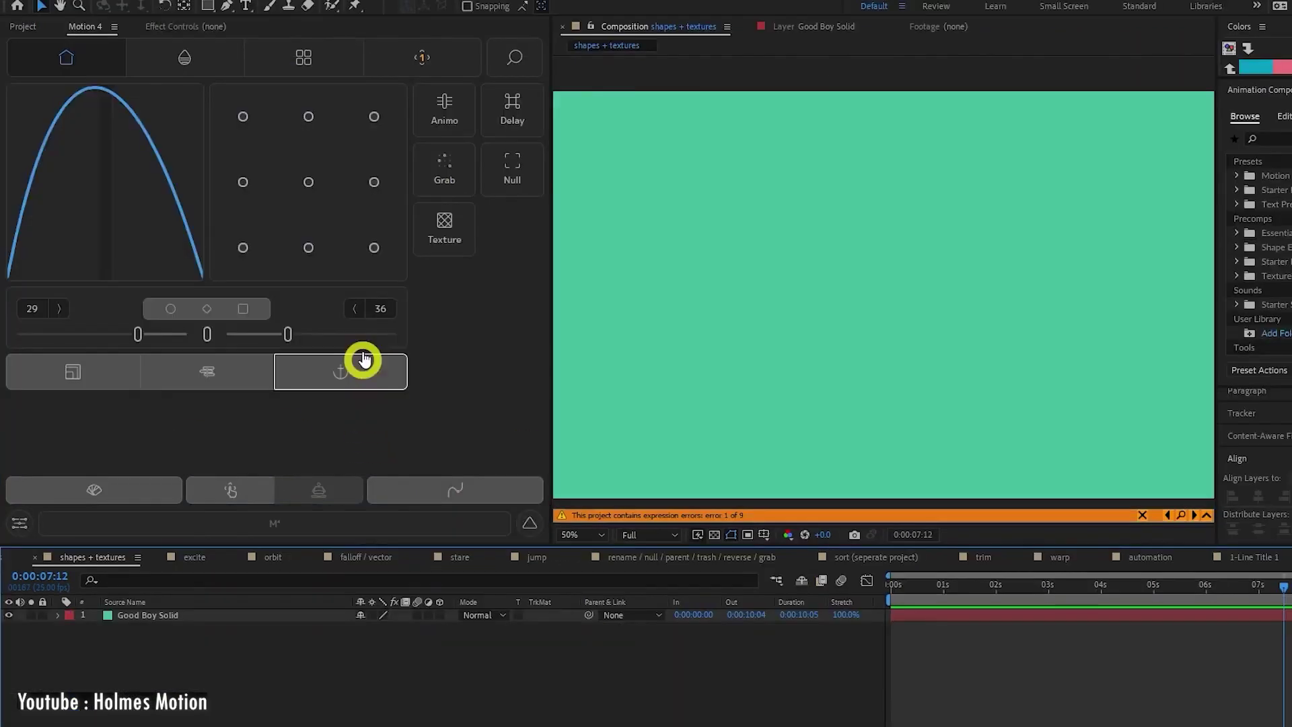
left_click(334, 61)
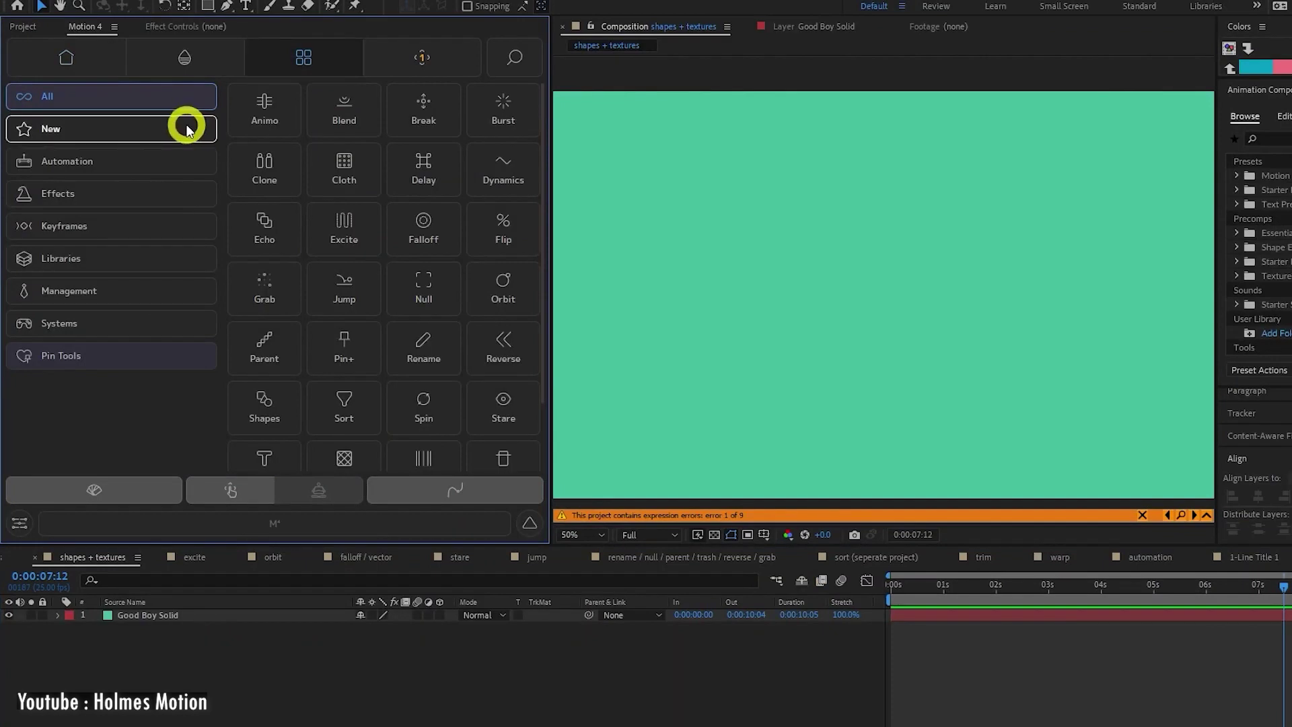
left_click_drag(540, 202, 545, 289)
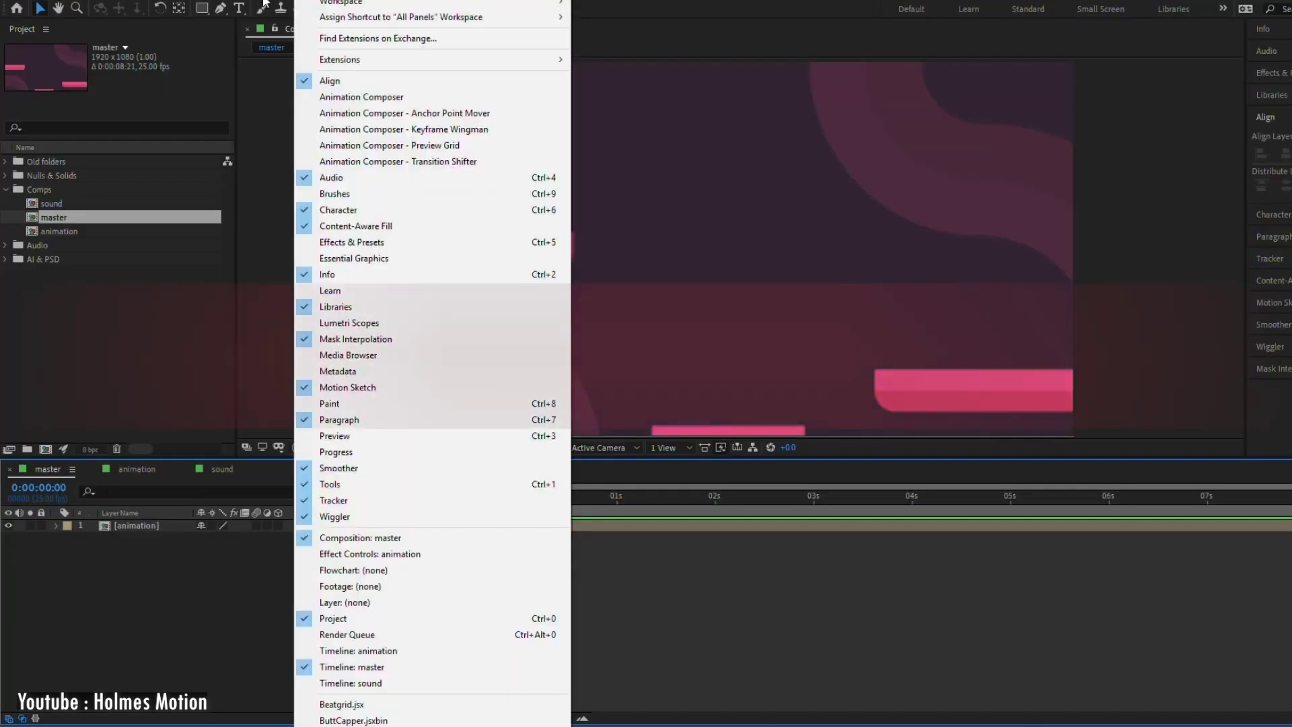
Open Boombox and browse the AGENT-0 pack's MECHANICAL sounds.
mouse_move(360, 63)
left_click(615, 77)
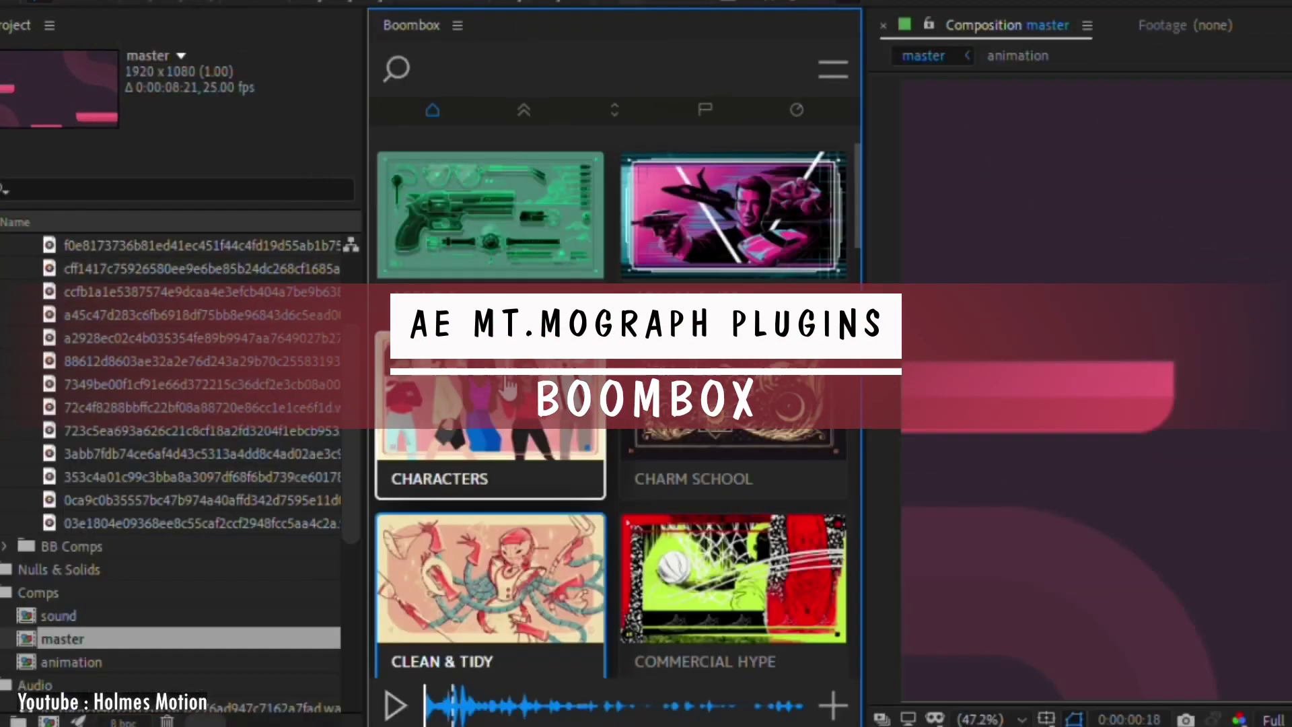
scroll(383, 269, "down", 3)
scroll(384, 269, "up", 3)
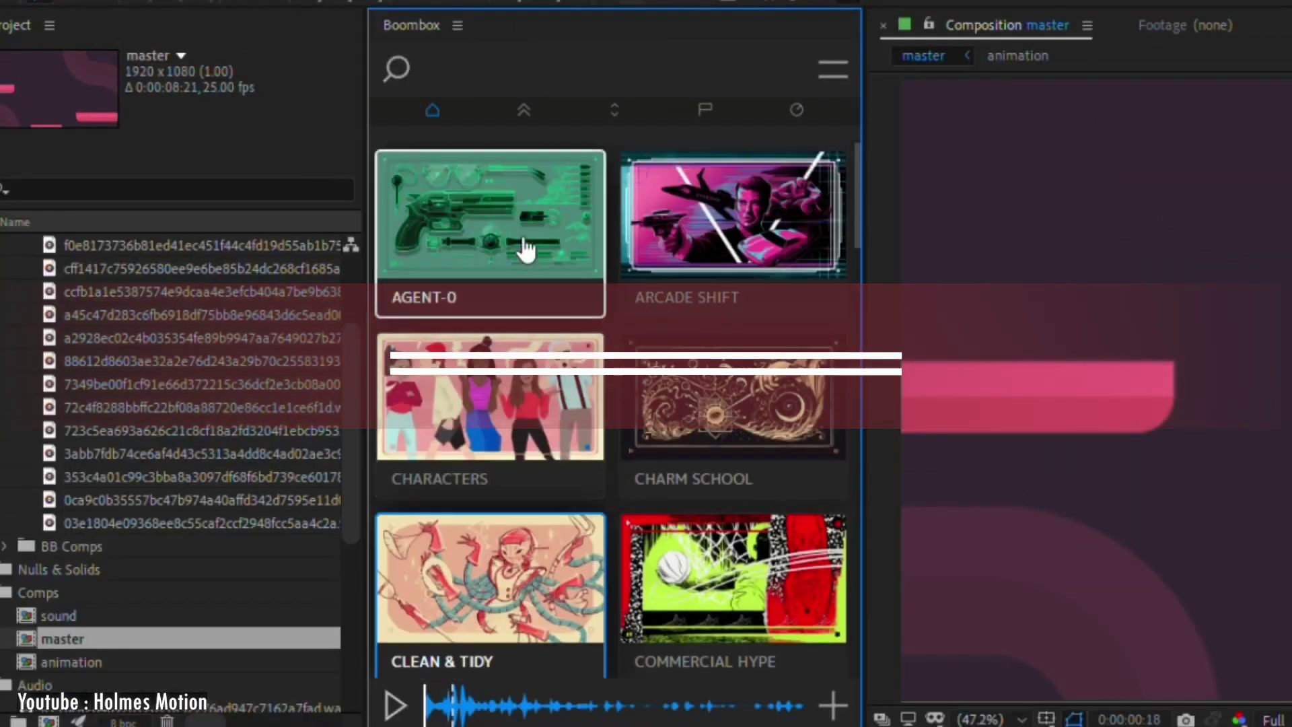
left_click(330, 165)
left_click(434, 111)
left_click(557, 269)
left_click(468, 263)
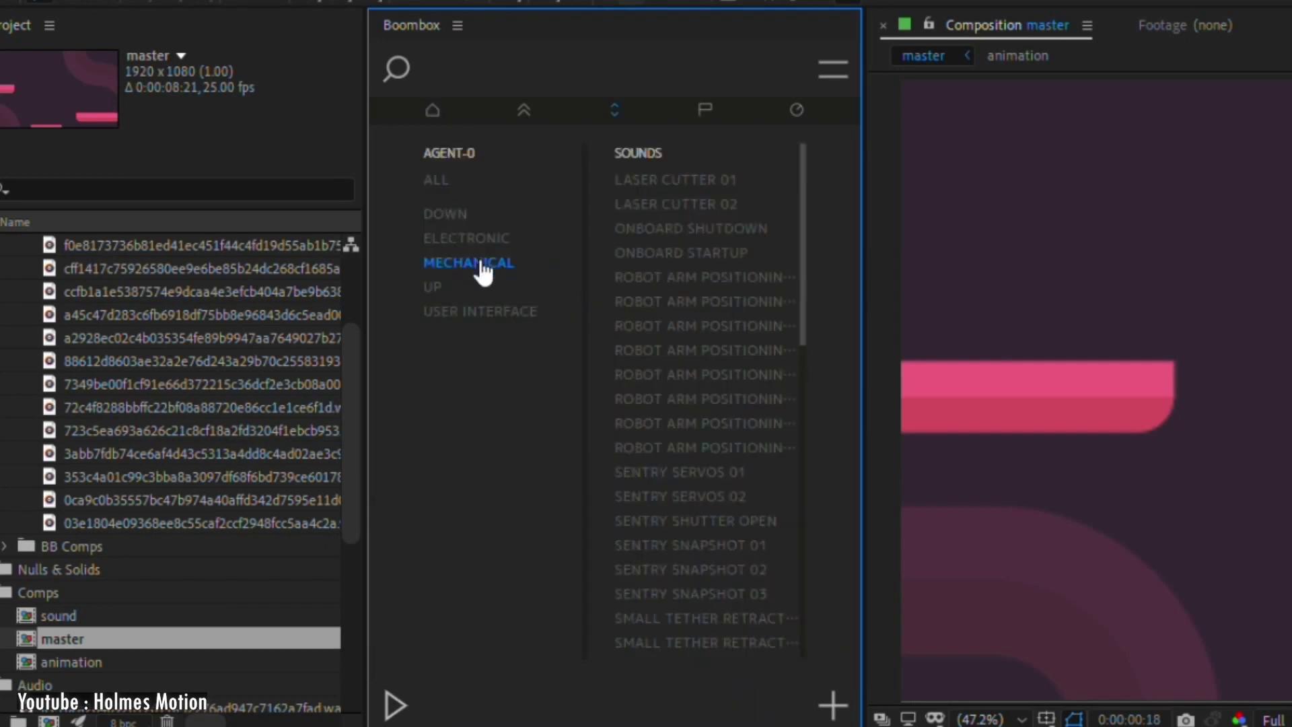
key("Down")
key("Down")
key("Down")
key("Down")
key("Down")
key("Down")
key("Down")
key("Down")
key("Down")
key("Down")
key("Escape")
scroll(567, 565, "down", 3)
Search 'CREAK', preview KICKSTAND CREAK 01 and WOODY CREAK (LONG), then add WOODY CREAK (SHORT).
left_click(396, 70)
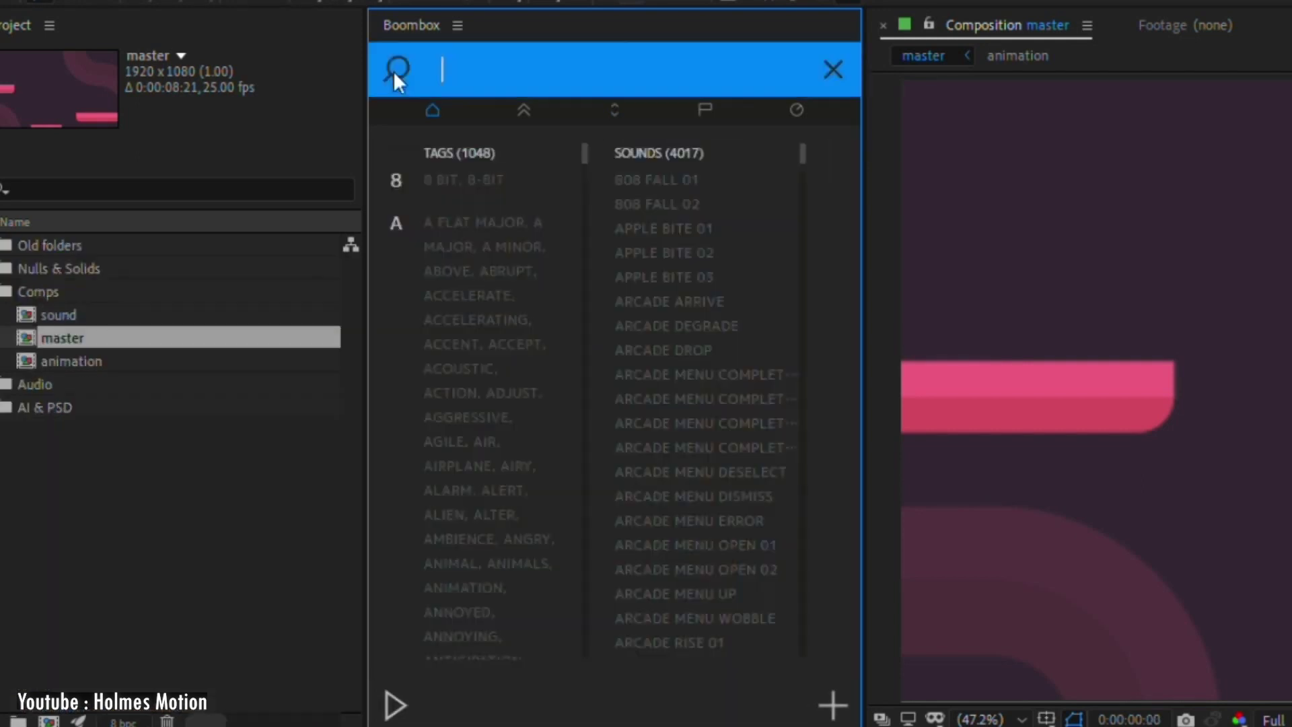
type("CREAK")
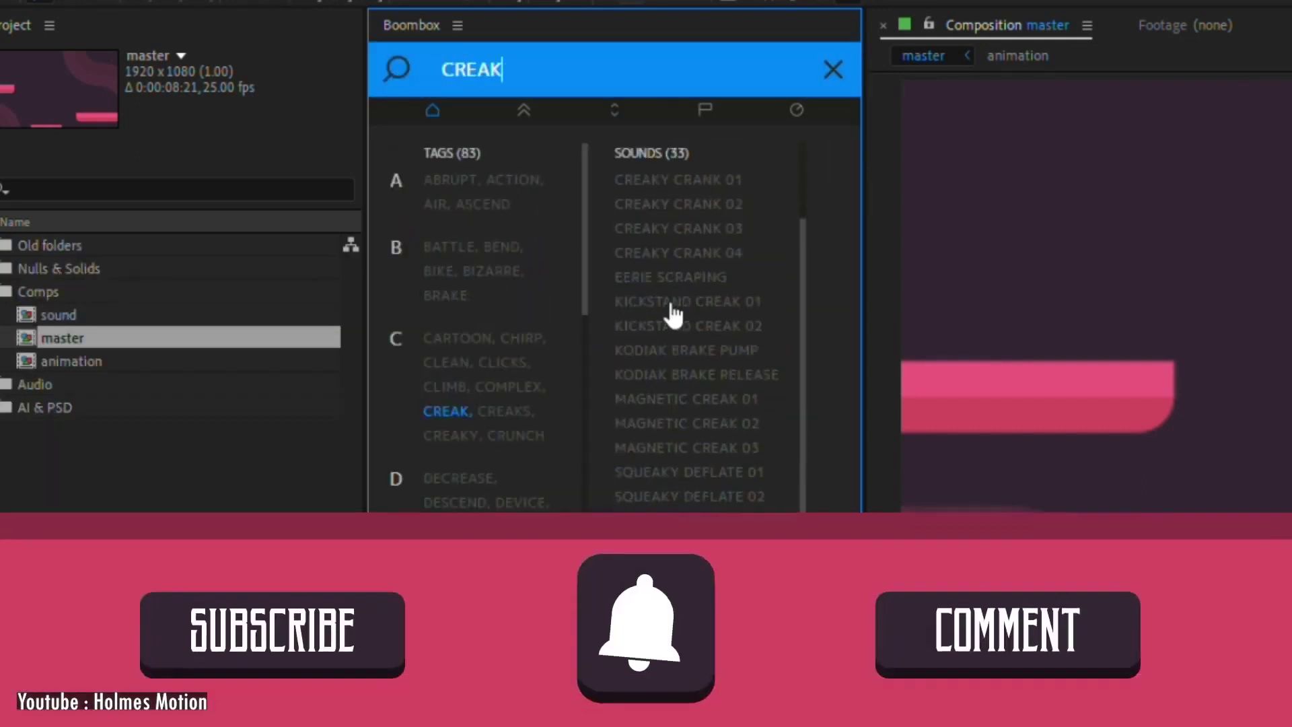
left_click(725, 425)
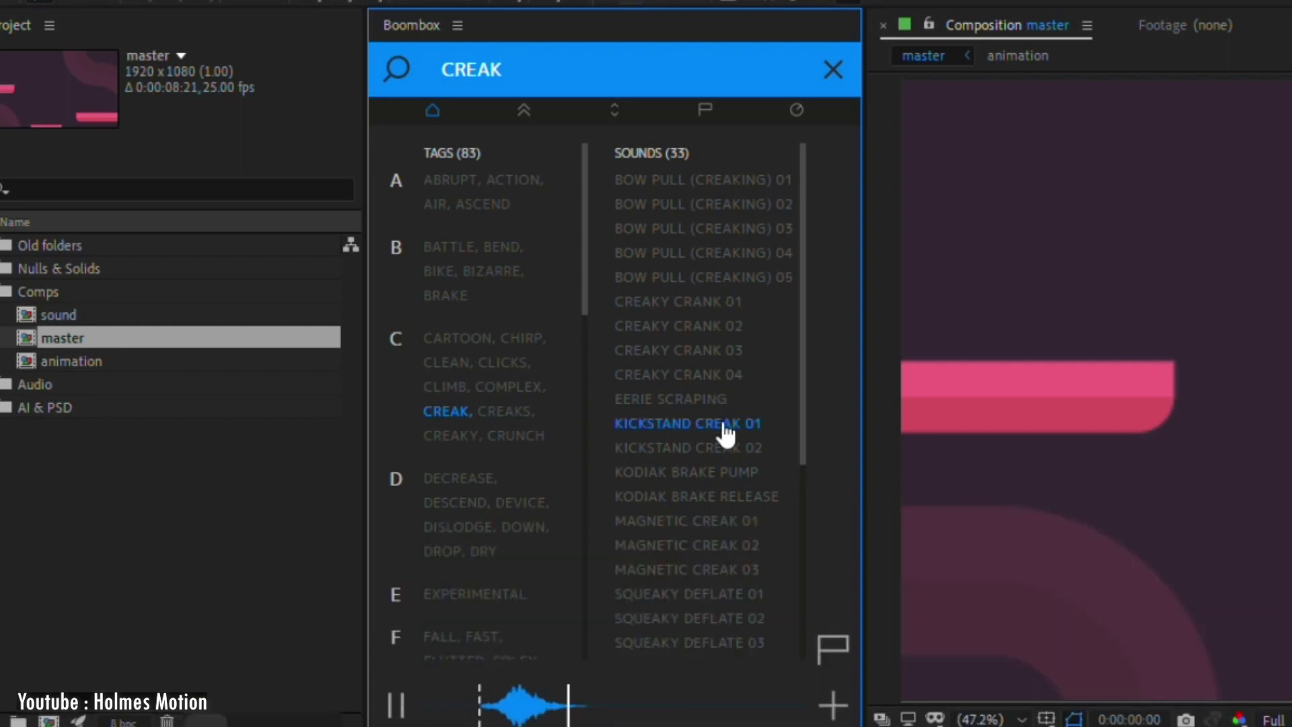
scroll(716, 531, "down", 5)
left_click(684, 627)
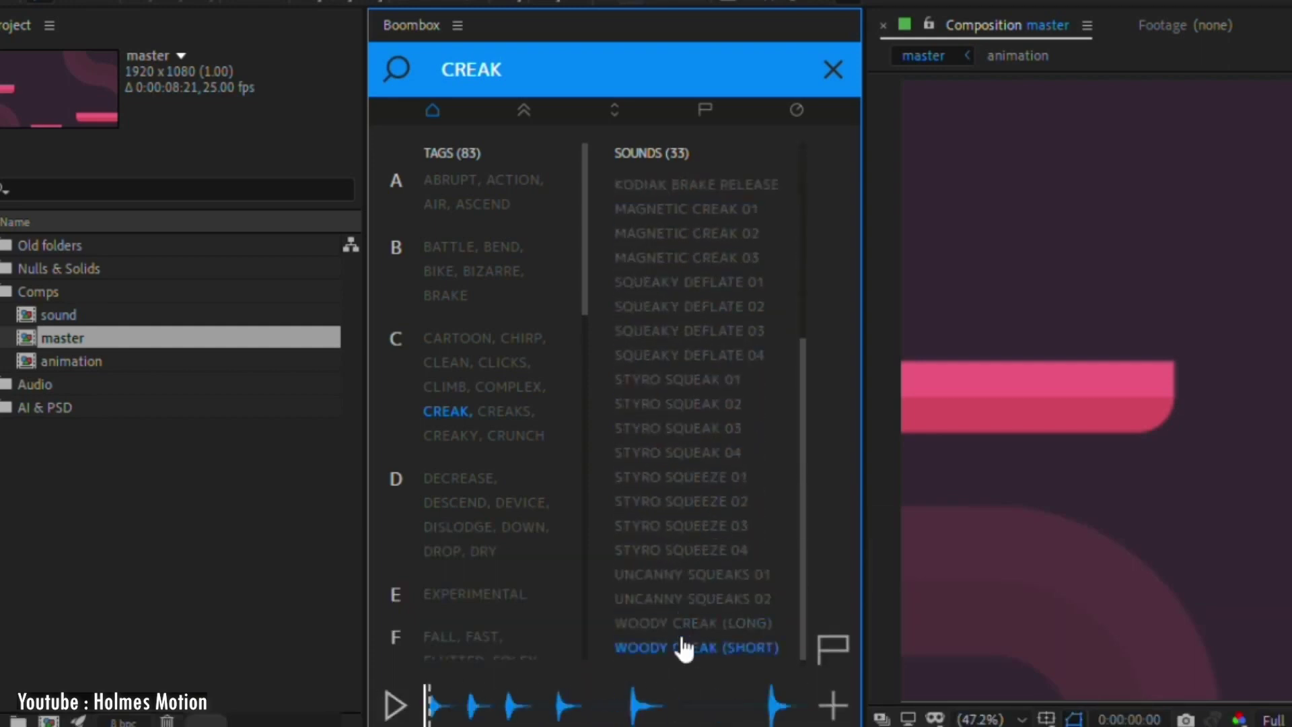
left_click(834, 705)
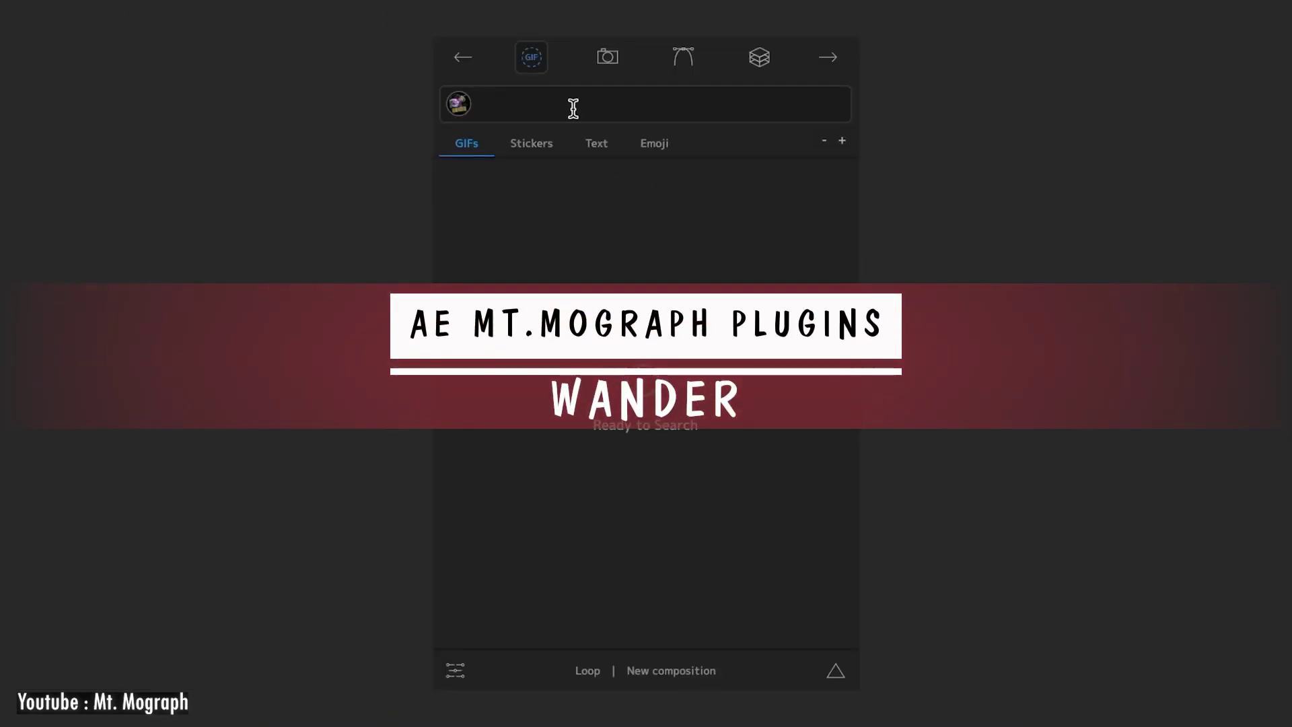
Search Wander GIFs for 'search', browse the results, then replace the term with 'amazing'.
left_click(568, 102)
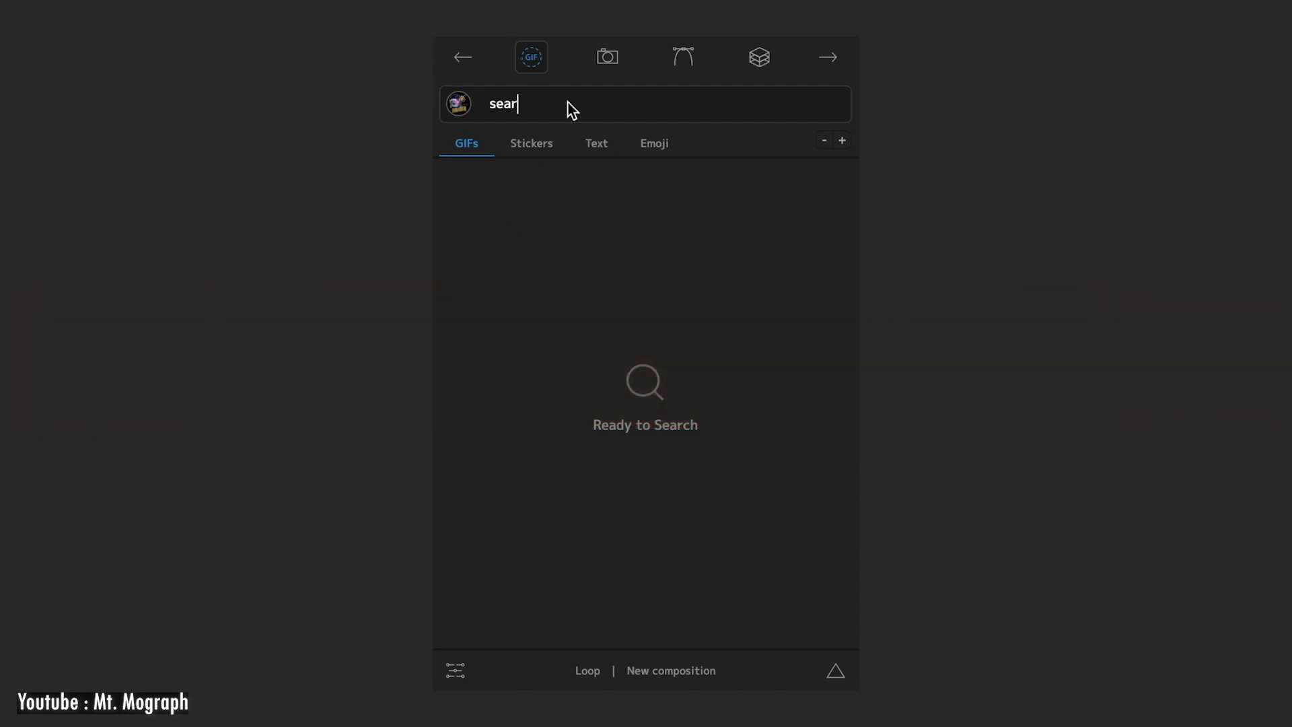
key("Return")
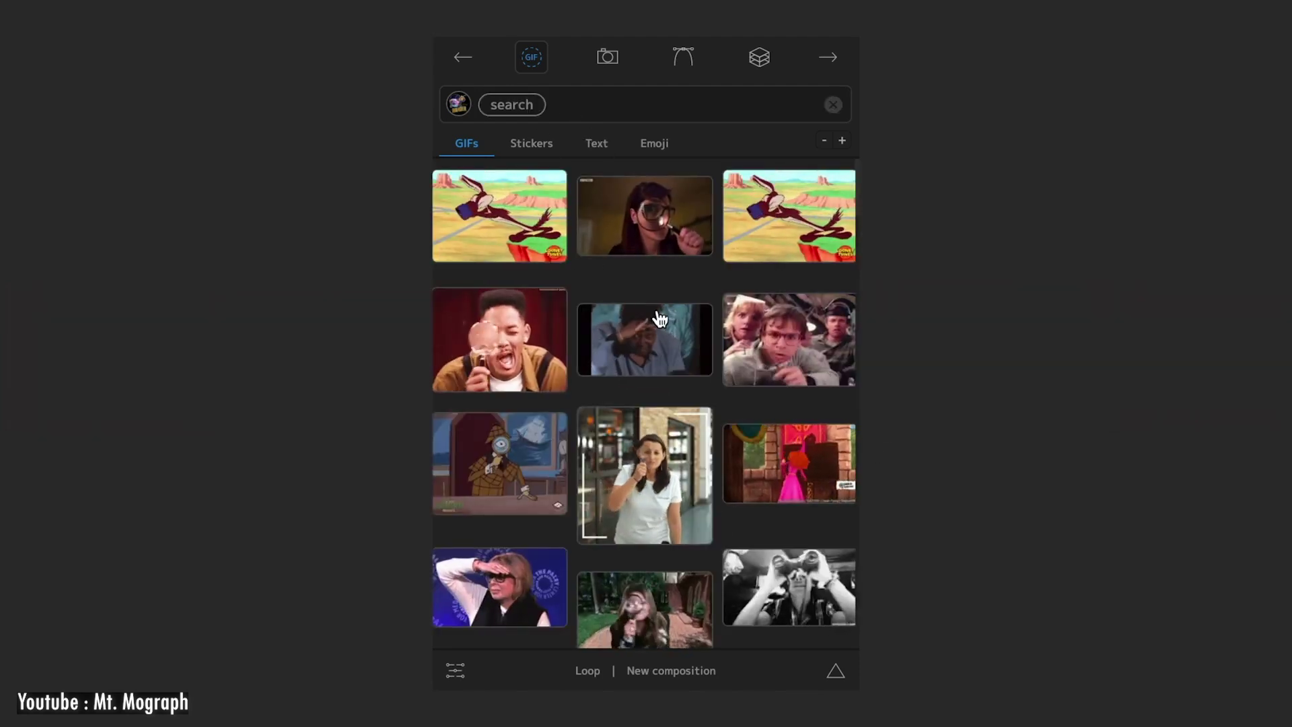
scroll(660, 316, "down", 3)
scroll(657, 316, "down", 3)
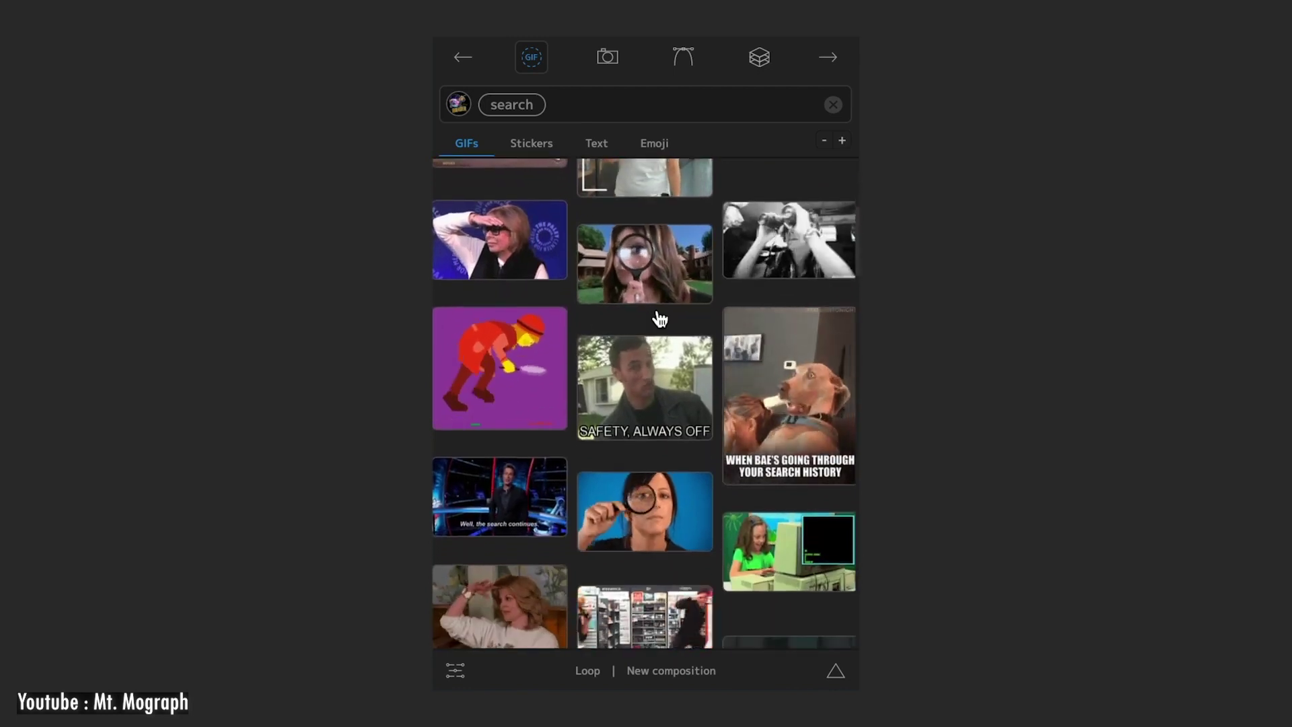
key("BackSpace")
type("amazing")
key("Return")
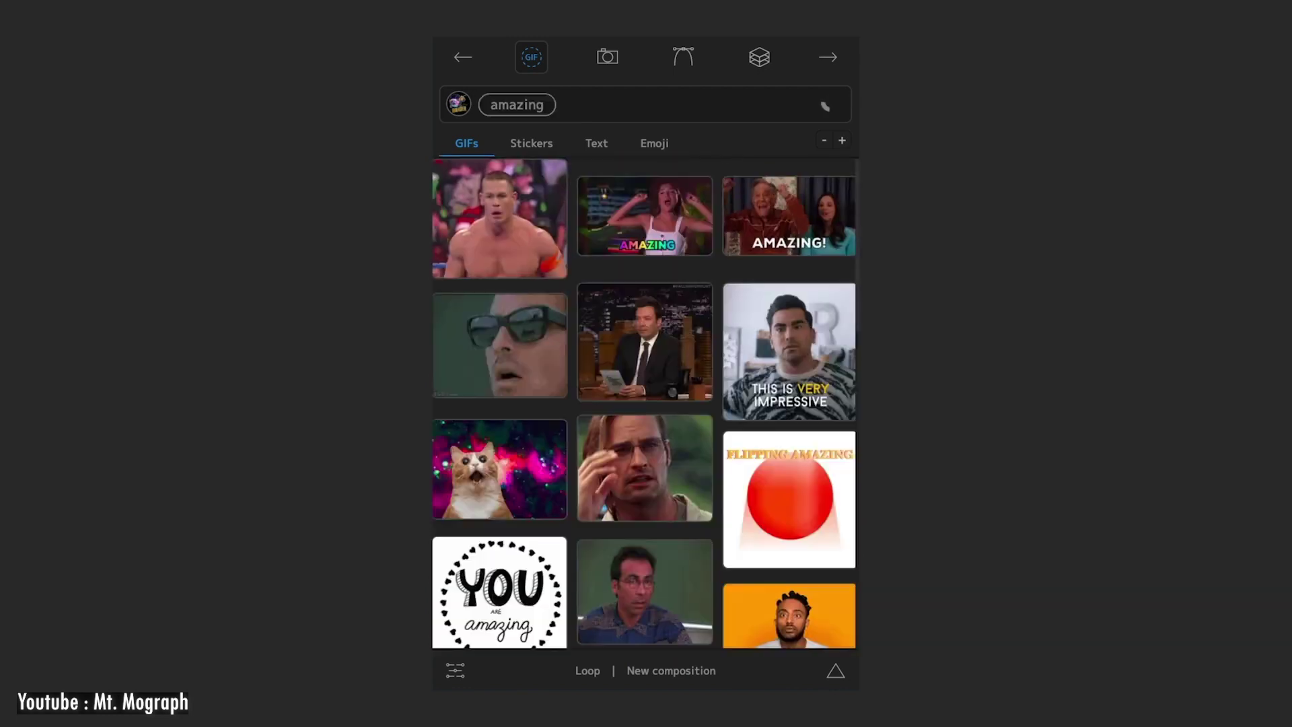